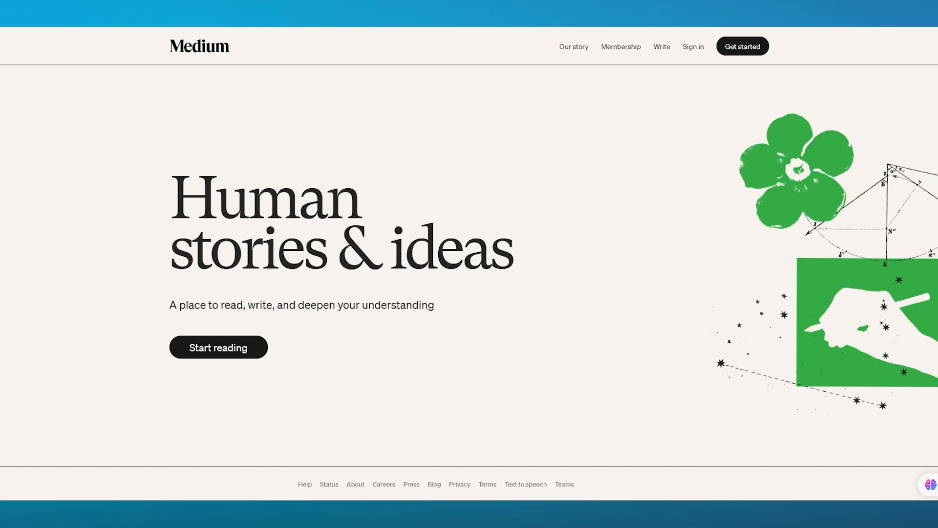
Start a new Medium account with the email sign-up option and submit the email address.
drag(169, 94, 674, 157)
click(687, 139)
click(218, 351)
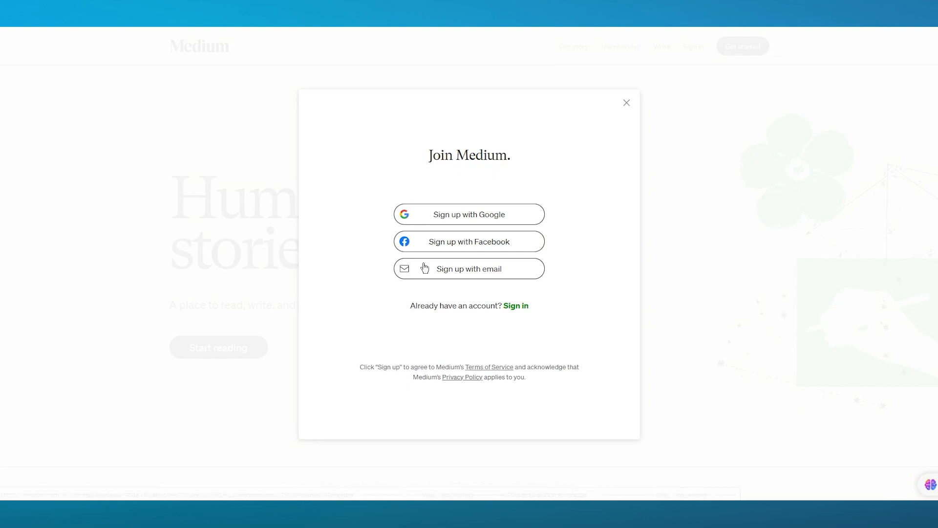
click(449, 270)
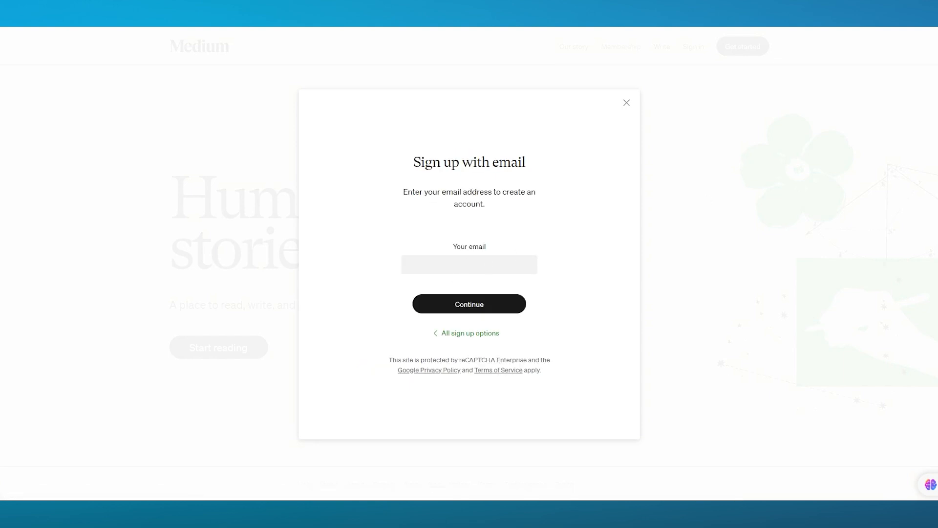
right_click(468, 262)
click(490, 333)
click(460, 308)
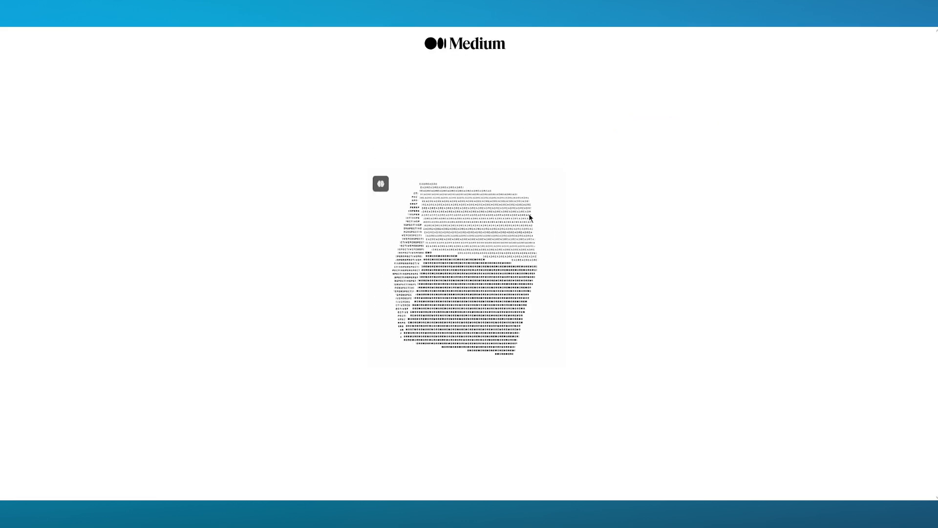
Finish creating the account, keeping the prefilled full name and email address.
click(434, 182)
drag(352, 146, 658, 141)
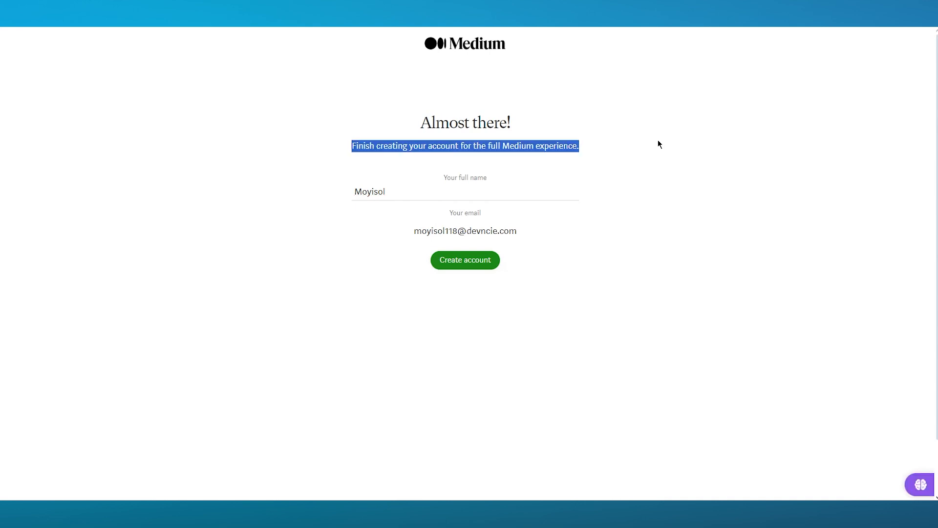
click(658, 141)
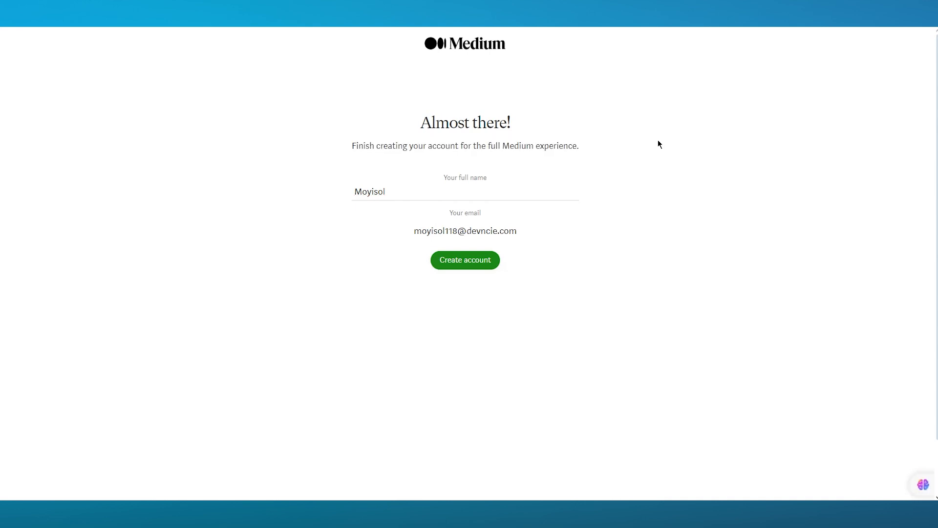
click(456, 259)
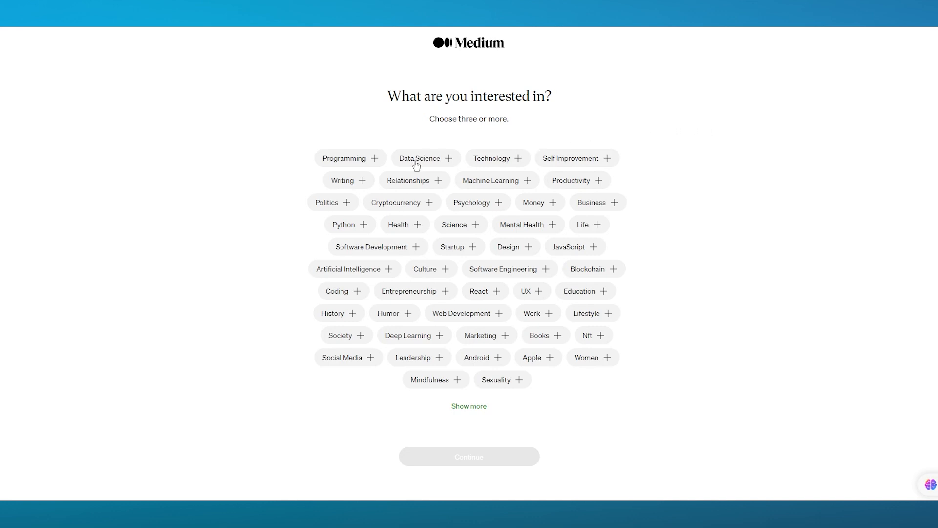
Choose Programming, Artificial Intelligence, Entrepreneurship, Marketing, Social Media and Cryptocurrency as interests and continue.
click(361, 158)
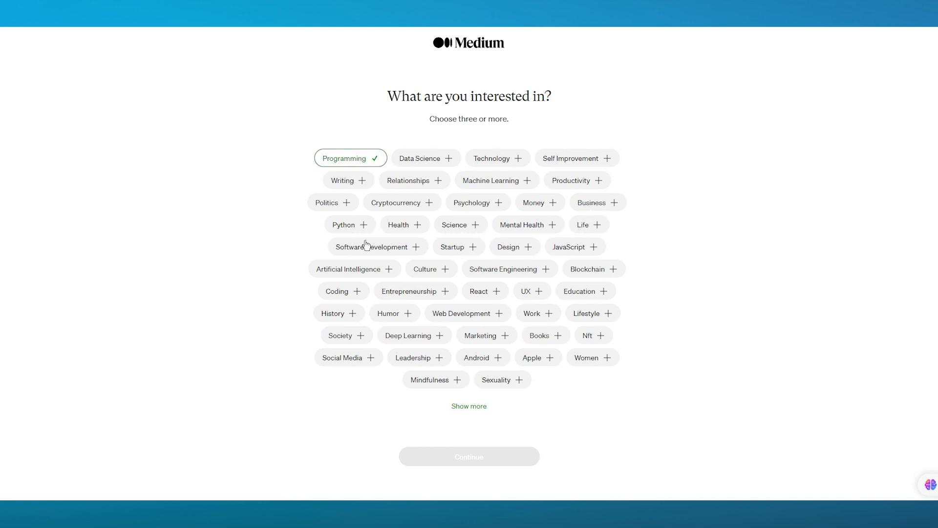
click(368, 269)
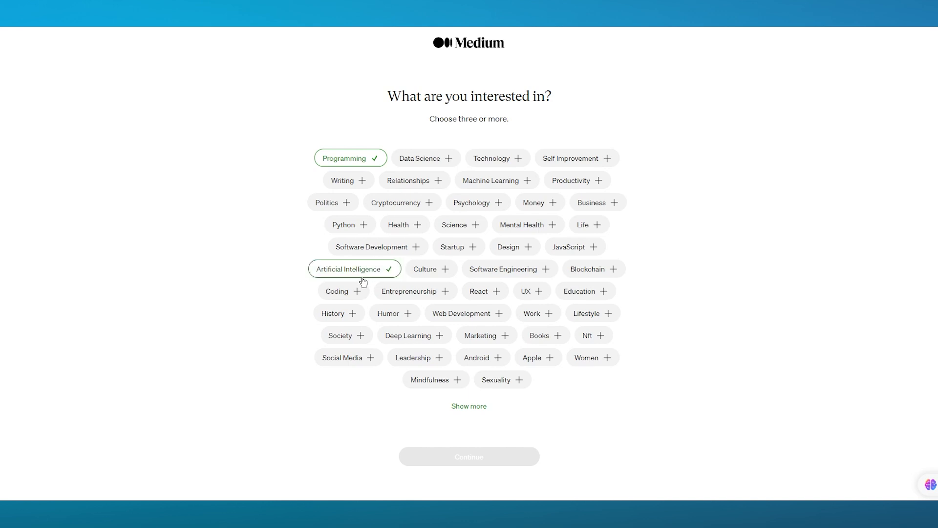
click(428, 293)
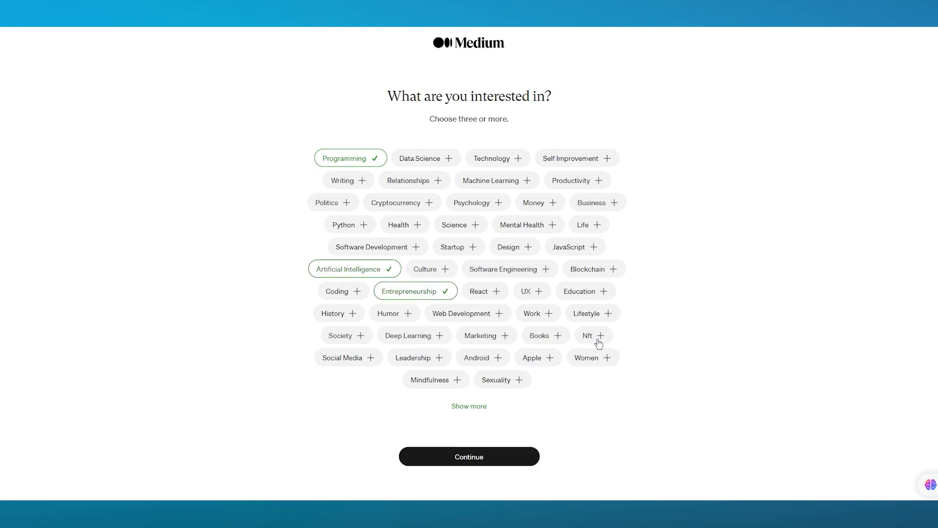
click(486, 336)
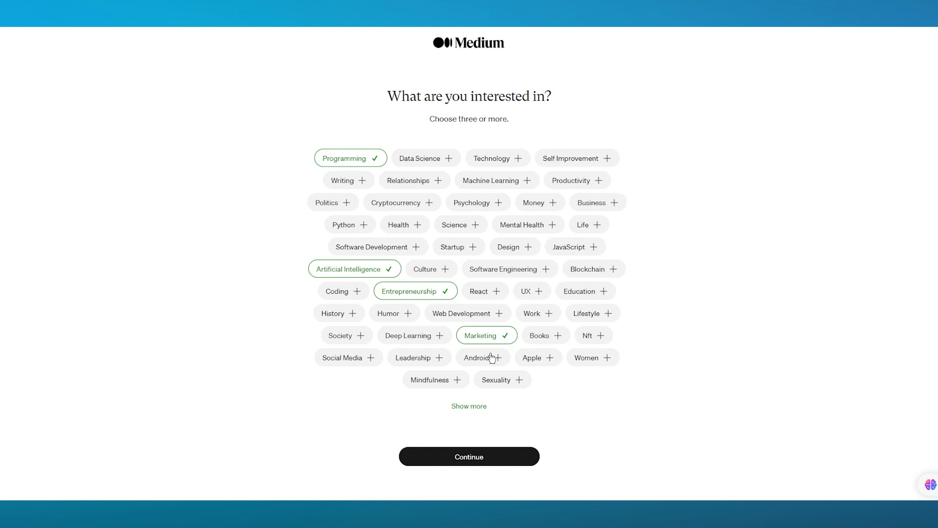
click(371, 361)
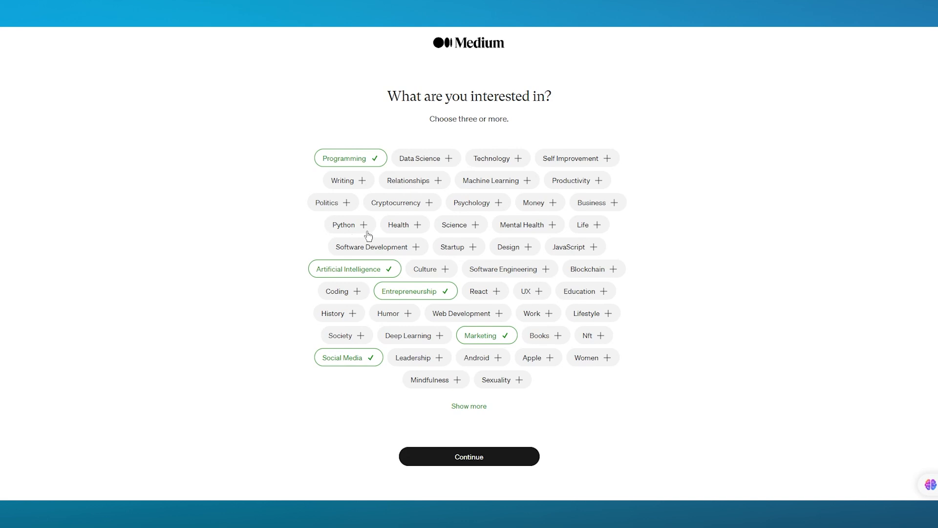
click(401, 211)
click(478, 456)
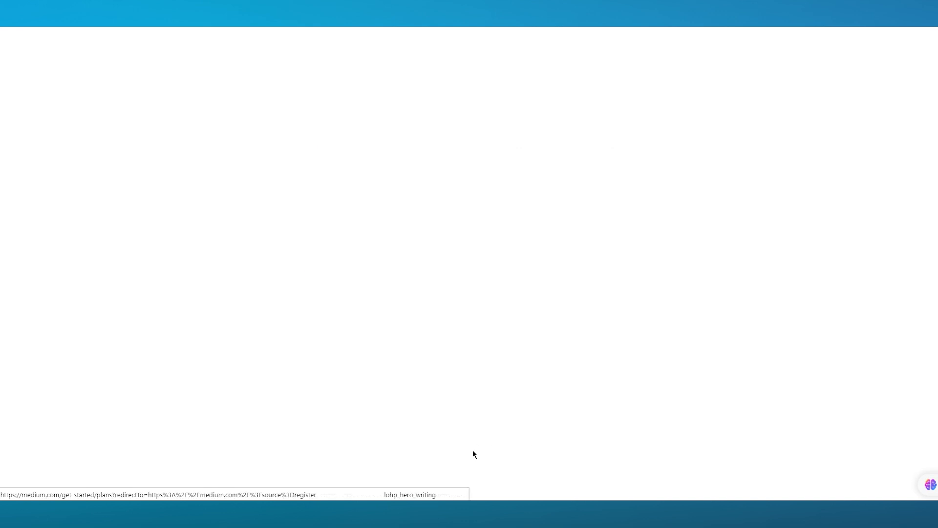
Review the membership plans, continue with a free account and dismiss the discount banner on the home page.
scroll(641, 189, down, 3)
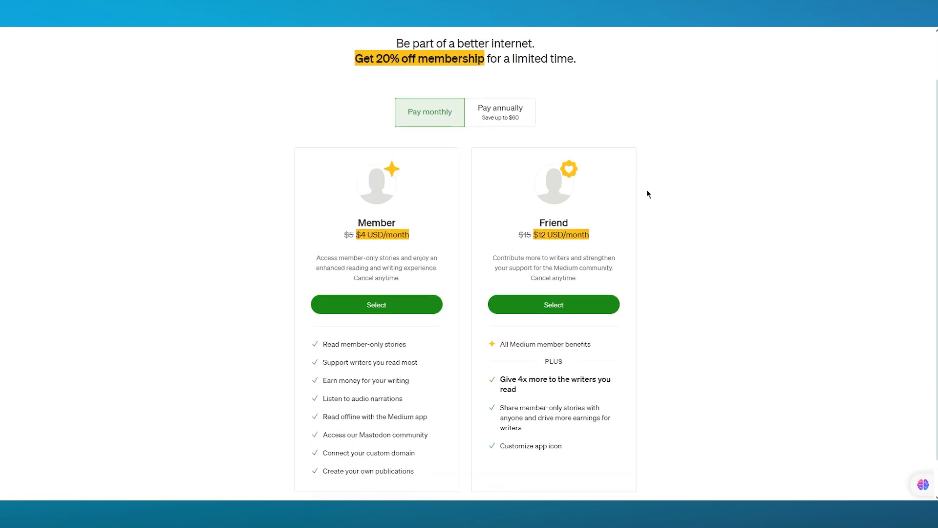
scroll(711, 203, up, 3)
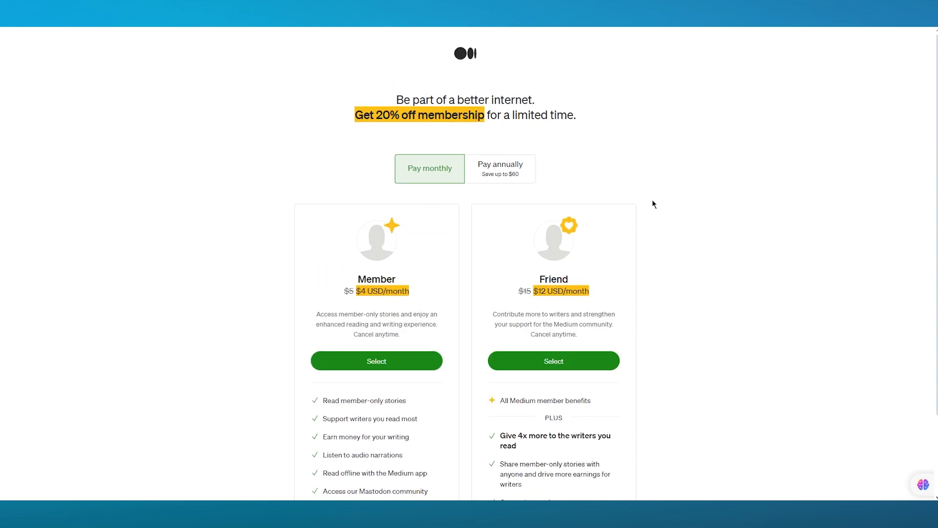
scroll(425, 174, down, 3)
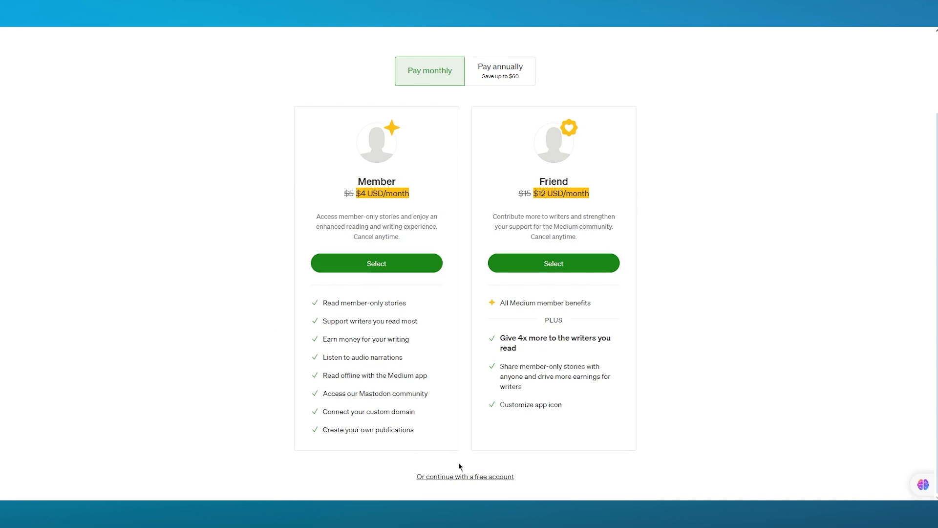
click(459, 477)
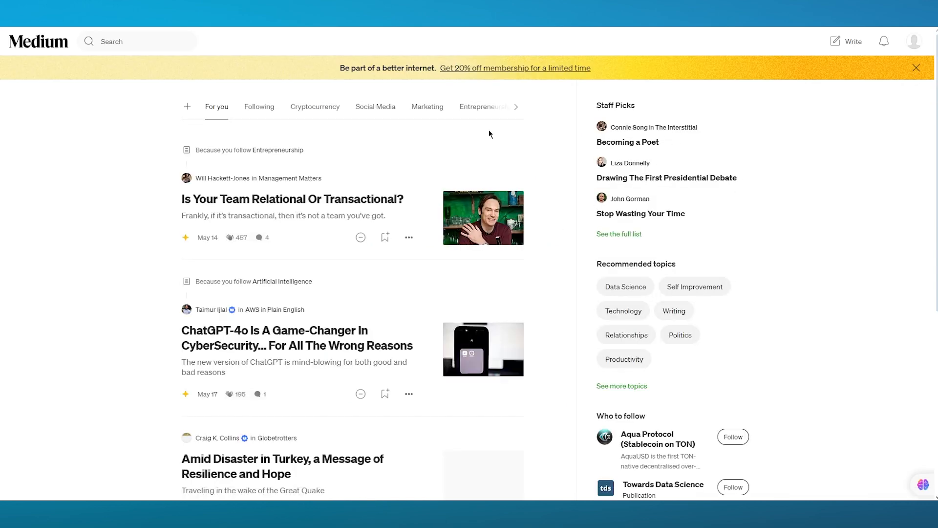
click(916, 69)
Look through the For you feed, noting the stories recommended because of followed topics.
scroll(134, 156, down, 5)
scroll(133, 156, up, 5)
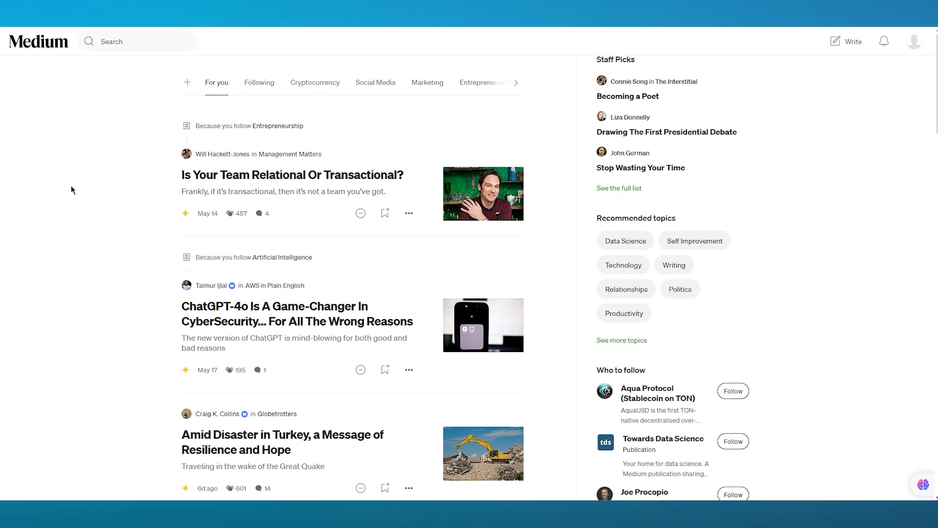
scroll(156, 157, down, 4)
scroll(160, 157, up, 4)
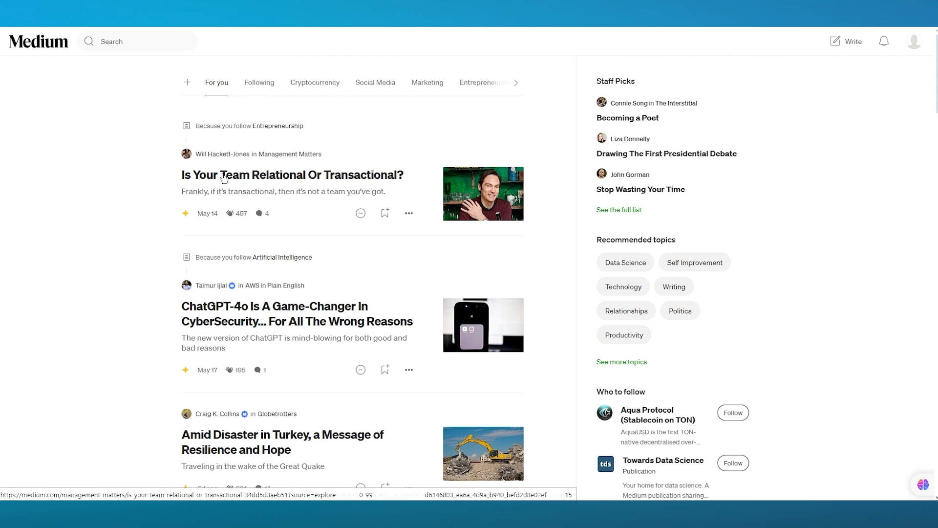
drag(195, 125, 324, 122)
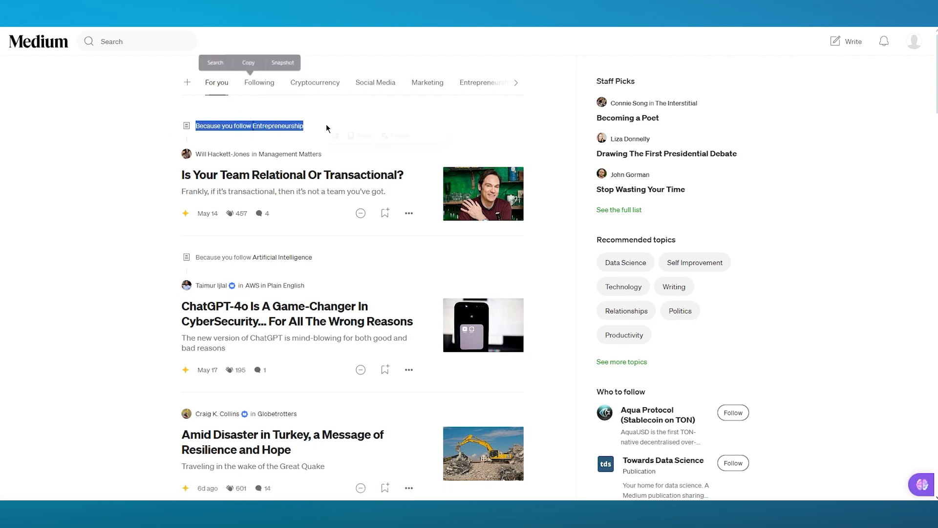
click(351, 116)
scroll(180, 154, down, 1)
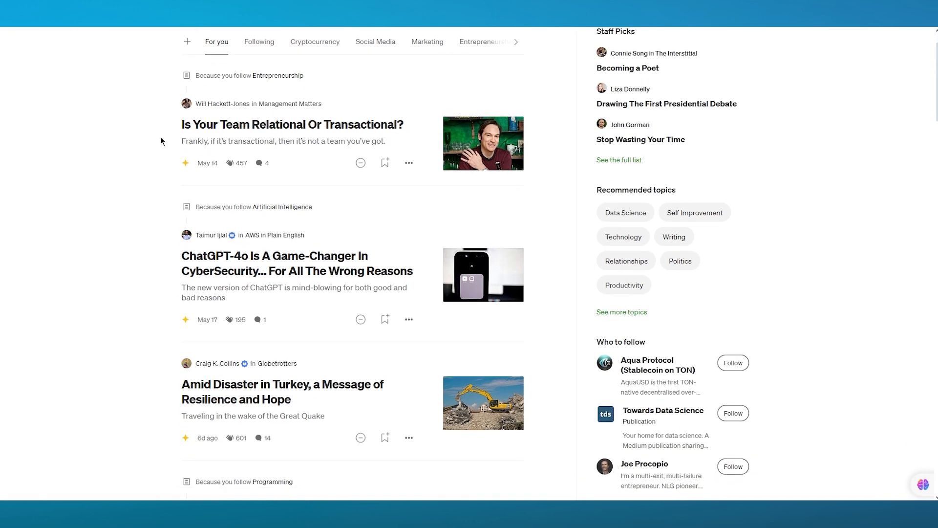
scroll(173, 134, down, 3)
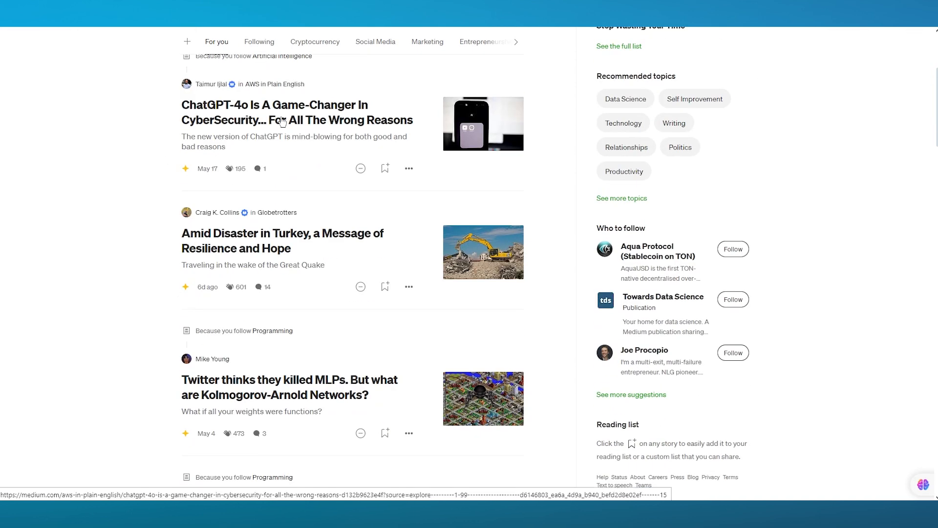
Open the story "ChatGPT-4o Is A Game-Changer In CyberSecurity... For All The Wrong Reasons" and skim its content.
click(271, 104)
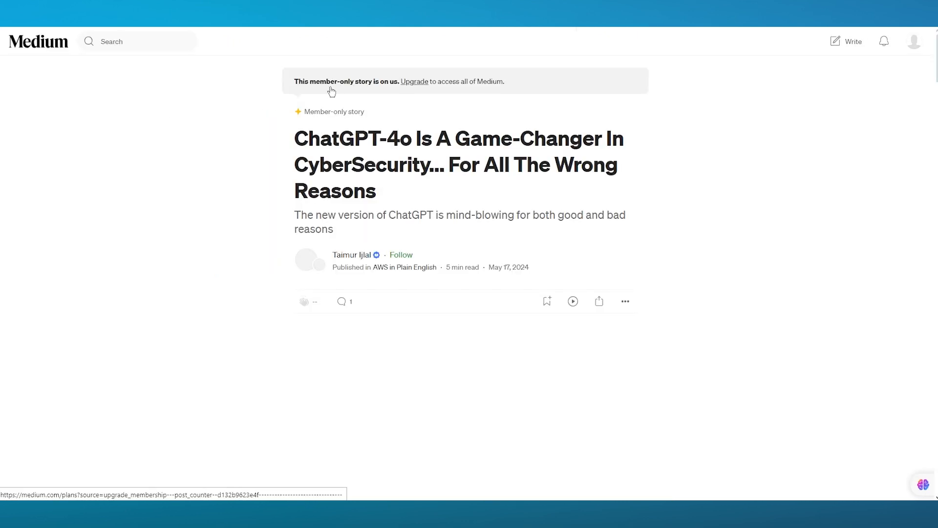
scroll(204, 188, down, 3)
scroll(277, 193, down, 15)
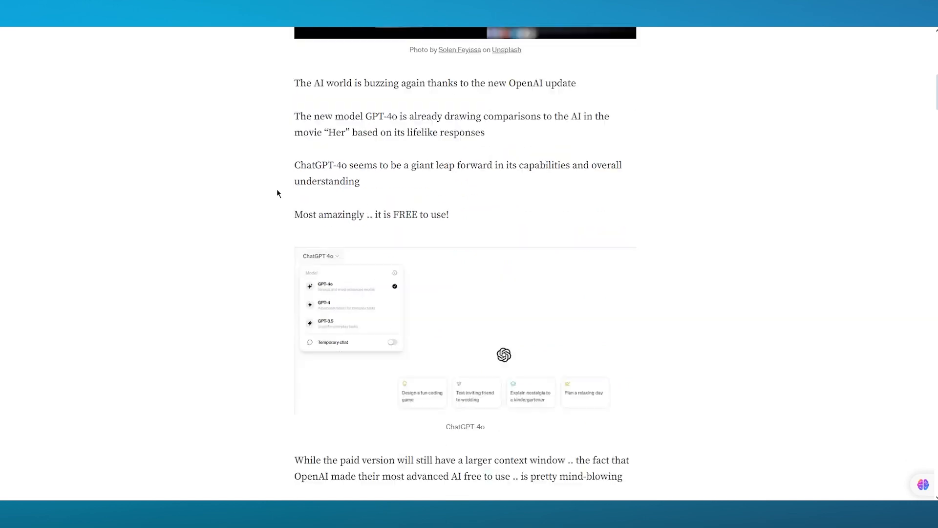
scroll(276, 193, down, 9)
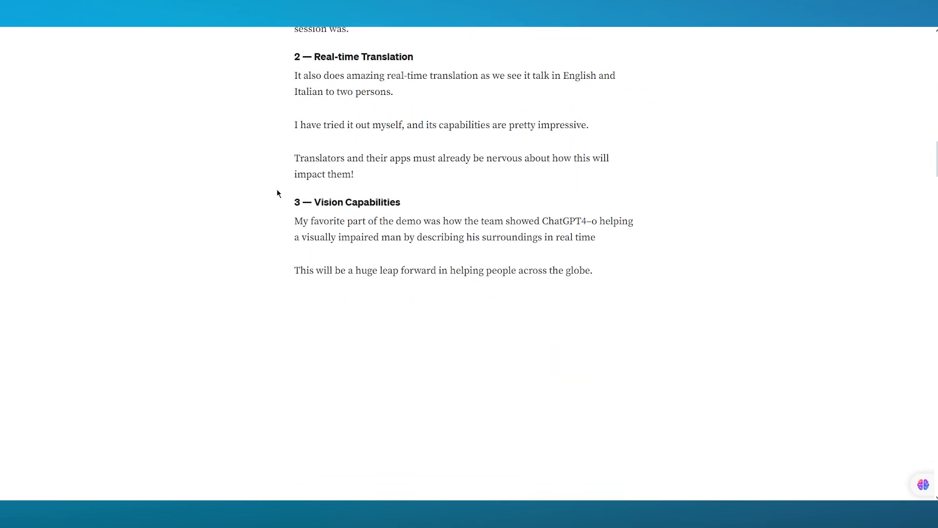
scroll(277, 193, up, 12)
scroll(276, 193, up, 10)
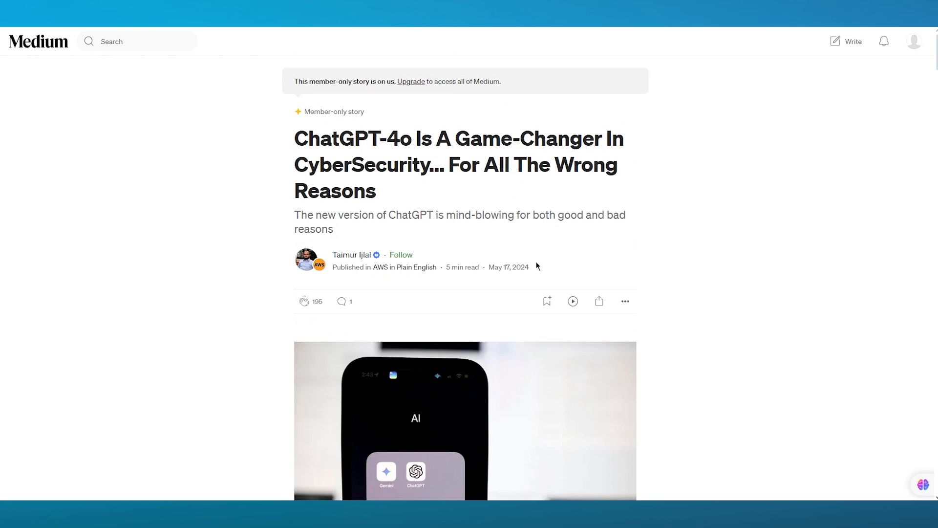
scroll(533, 260, down, 20)
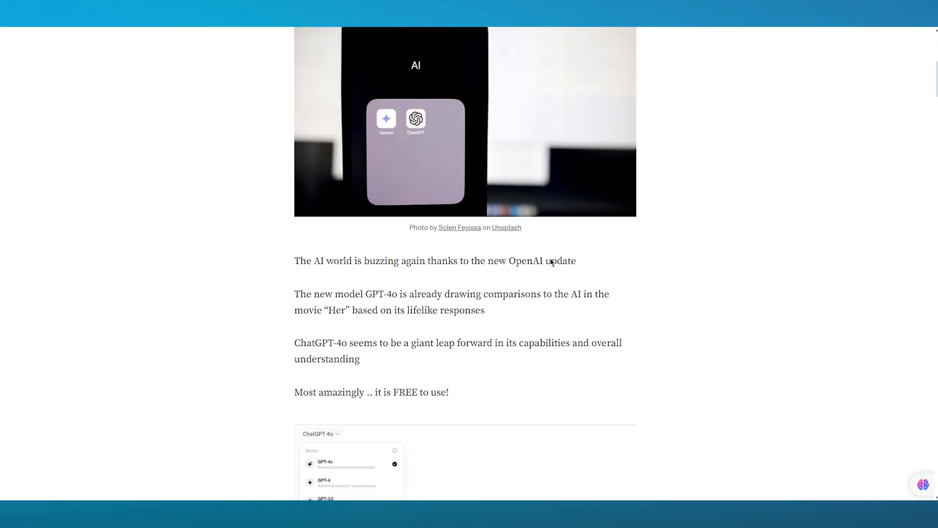
scroll(561, 261, up, 20)
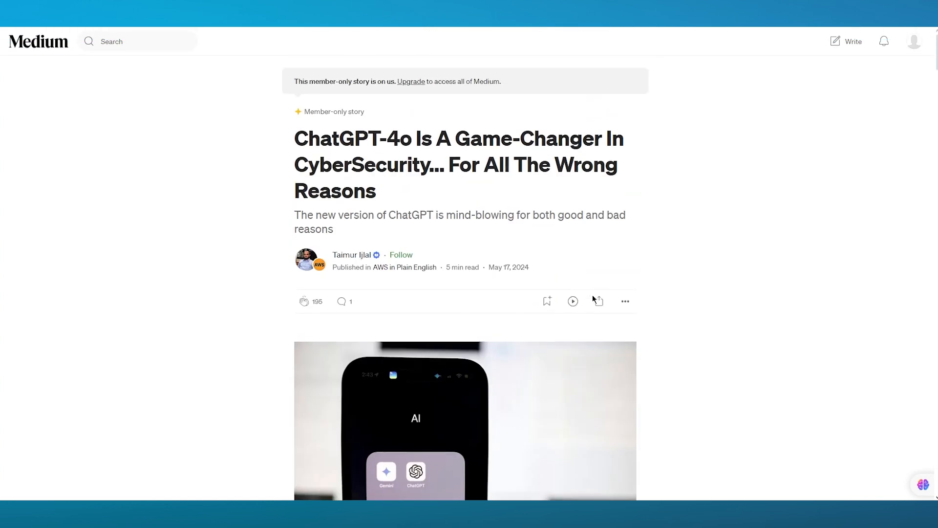
Try to listen to the story's audio narration and return to the story from the membership plans page.
click(570, 302)
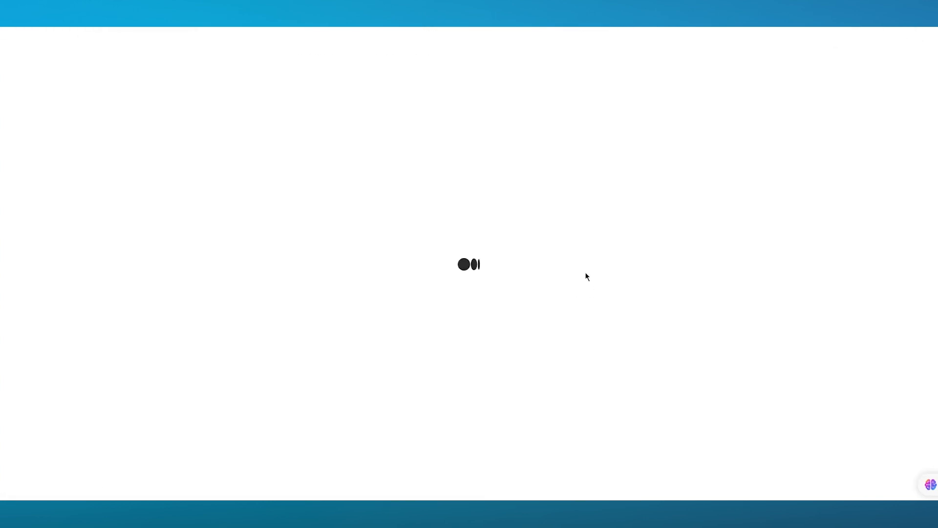
scroll(304, 148, down, 2)
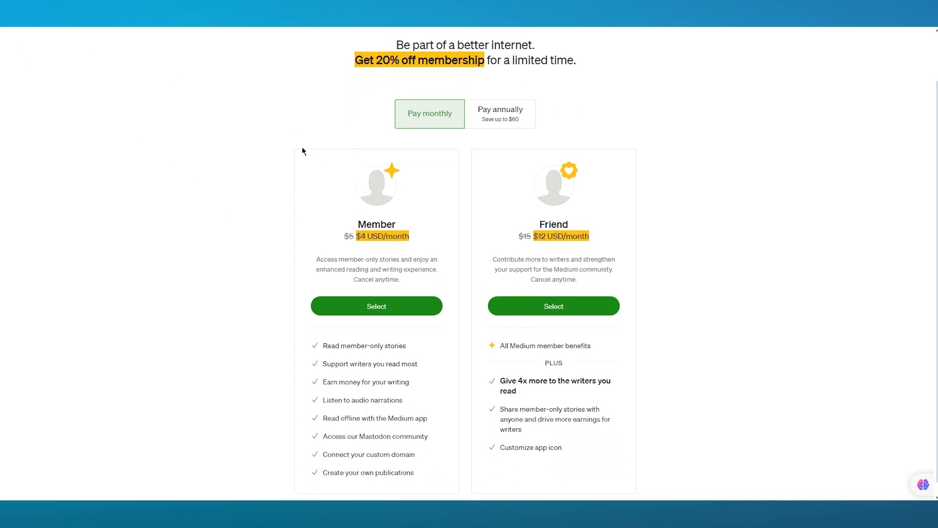
scroll(264, 145, up, 2)
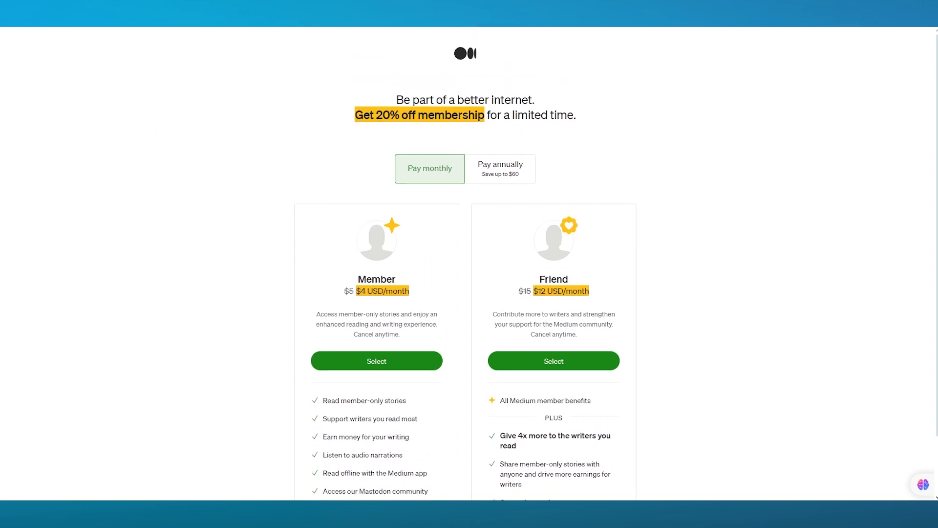
key(alt+Left)
Skim the full story down to the author section and the recommended stories below it.
scroll(204, 131, down, 20)
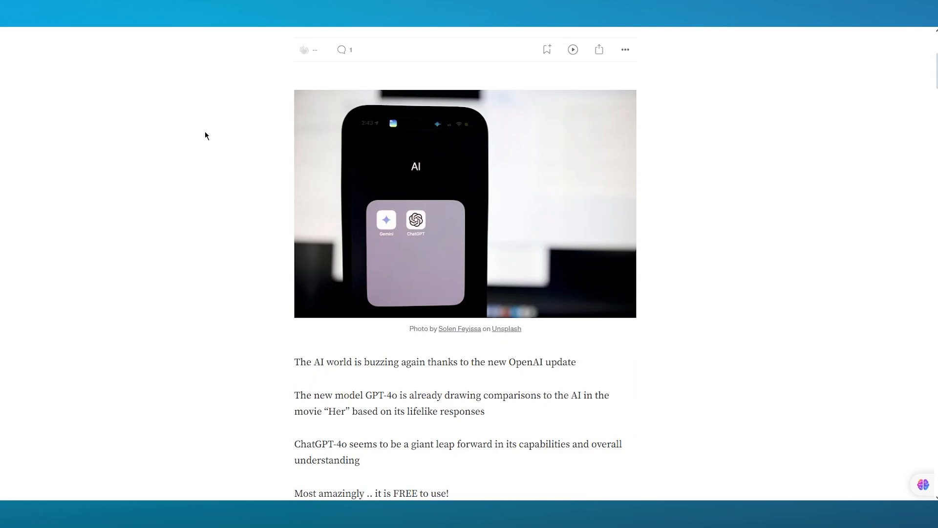
scroll(228, 149, down, 20)
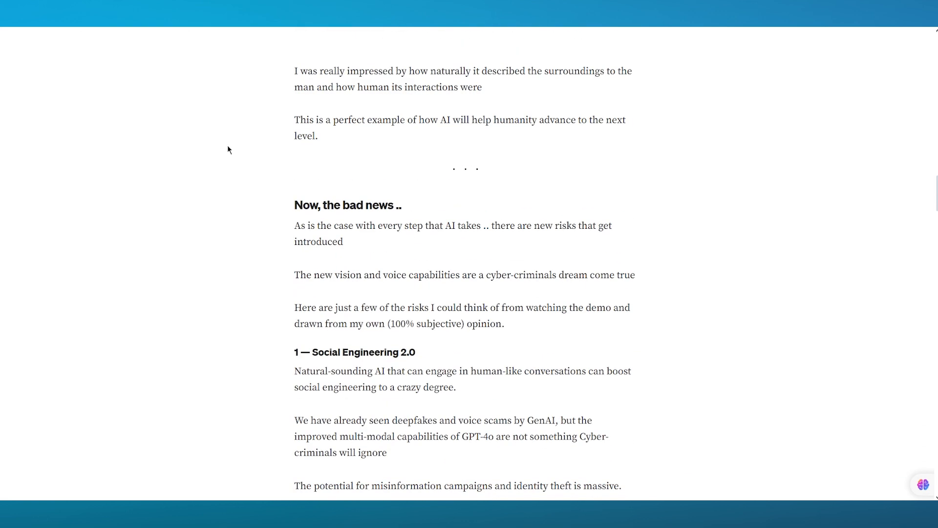
scroll(227, 146, down, 20)
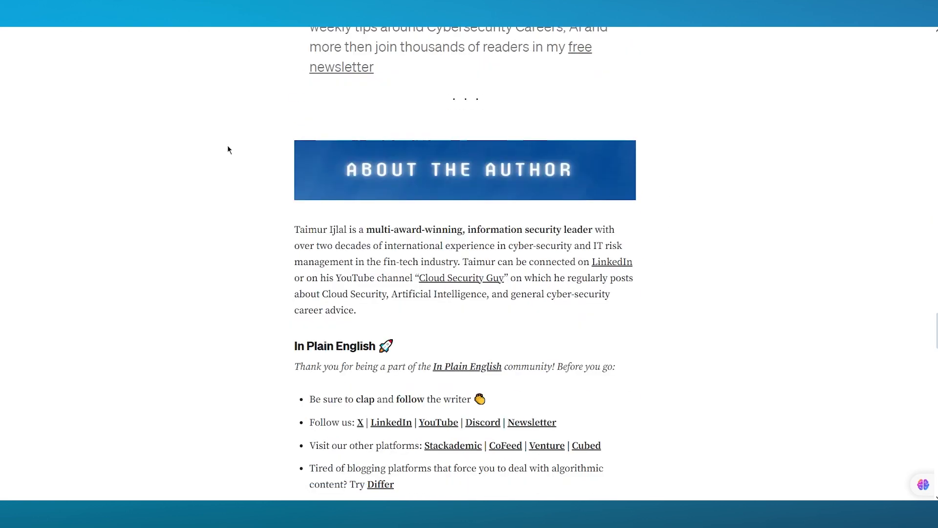
scroll(252, 149, down, 5)
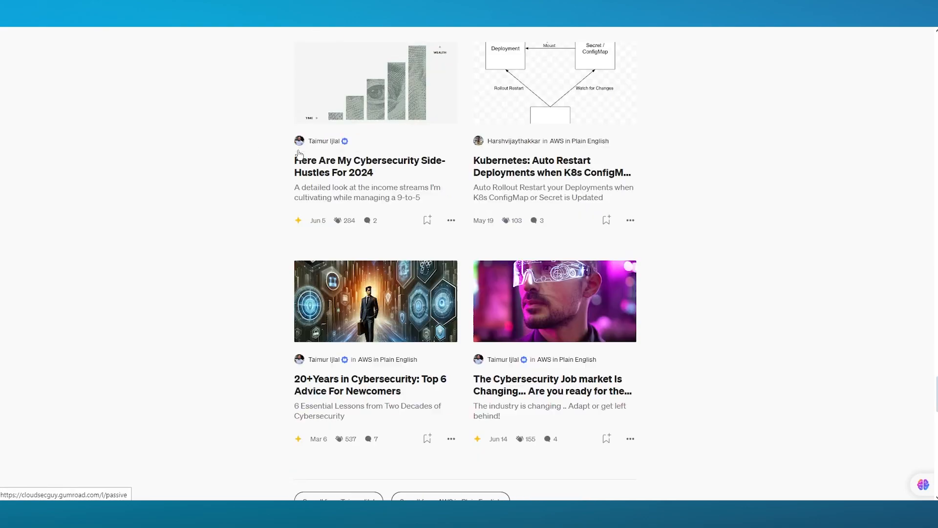
scroll(575, 192, up, 15)
scroll(575, 192, up, 20)
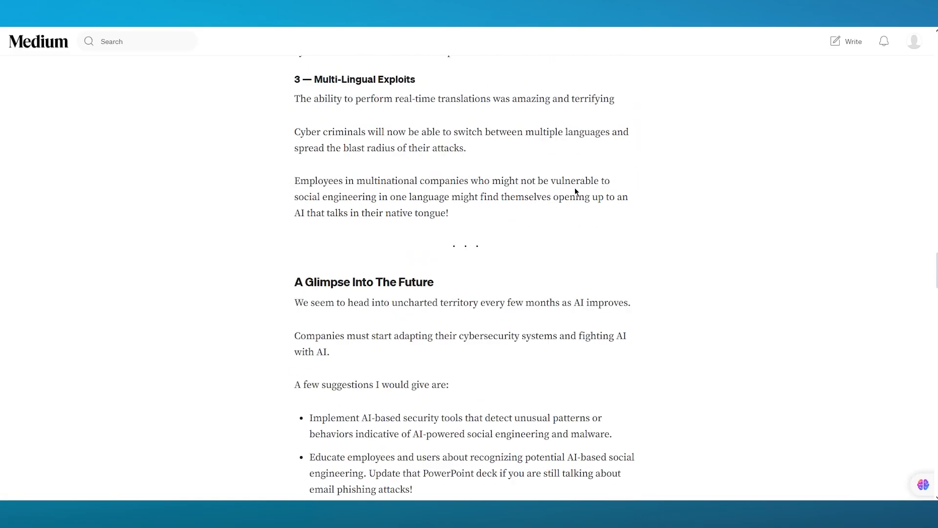
Return to the home page and look through the For you, Following and Cryptocurrency feeds.
scroll(575, 189, up, 20)
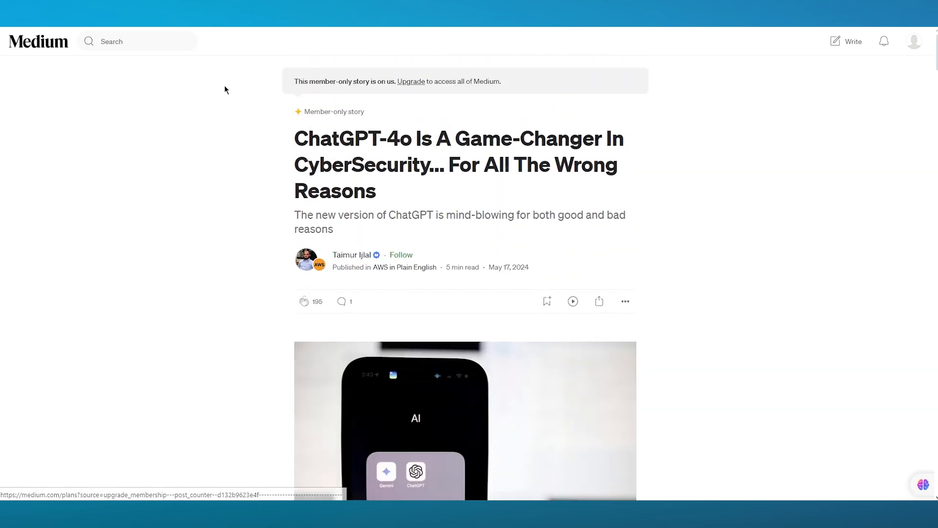
click(39, 42)
scroll(127, 151, down, 18)
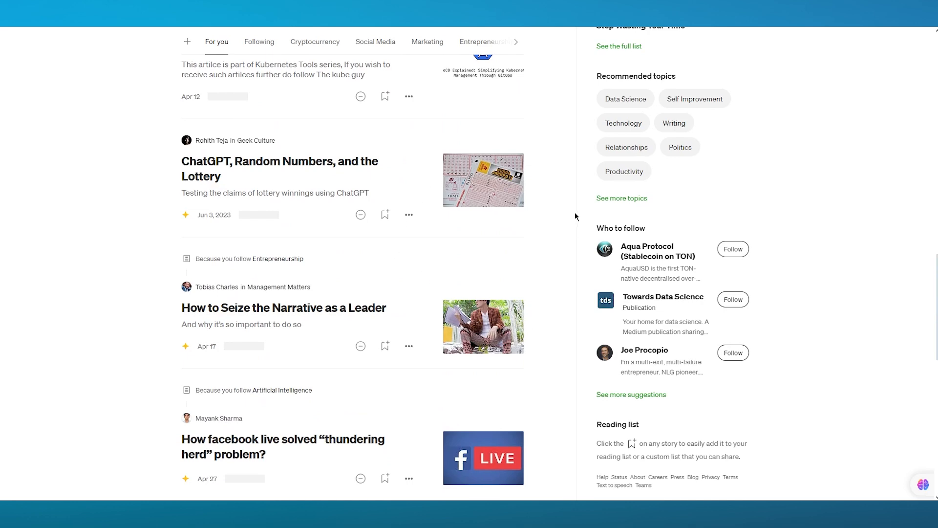
scroll(573, 210, up, 15)
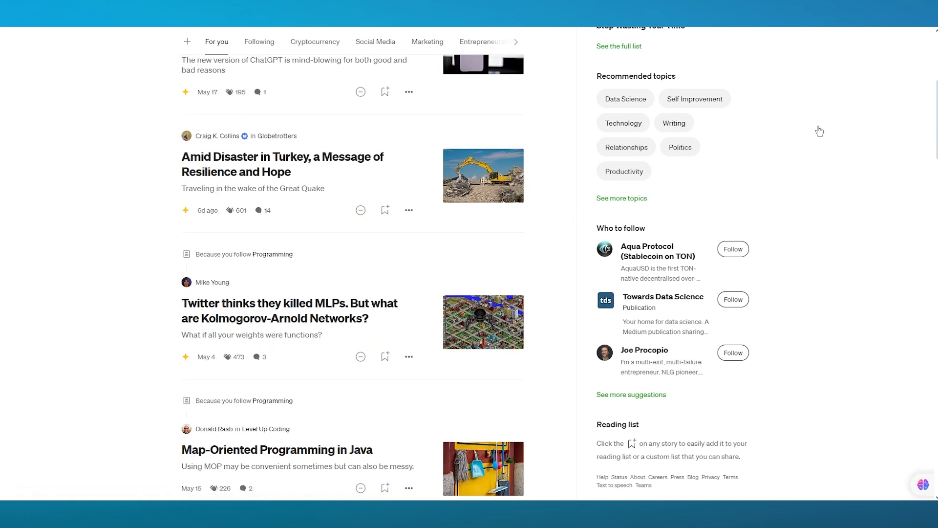
scroll(777, 238, up, 6)
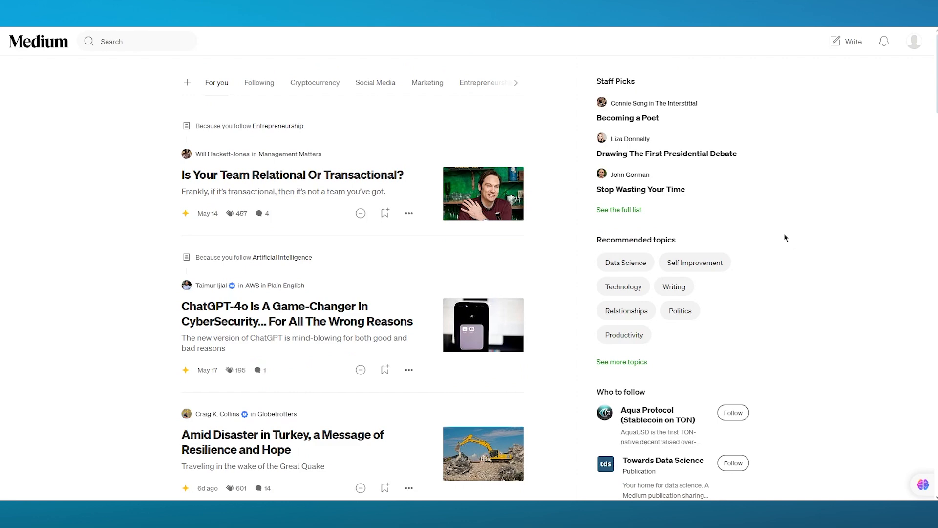
scroll(778, 234, down, 2)
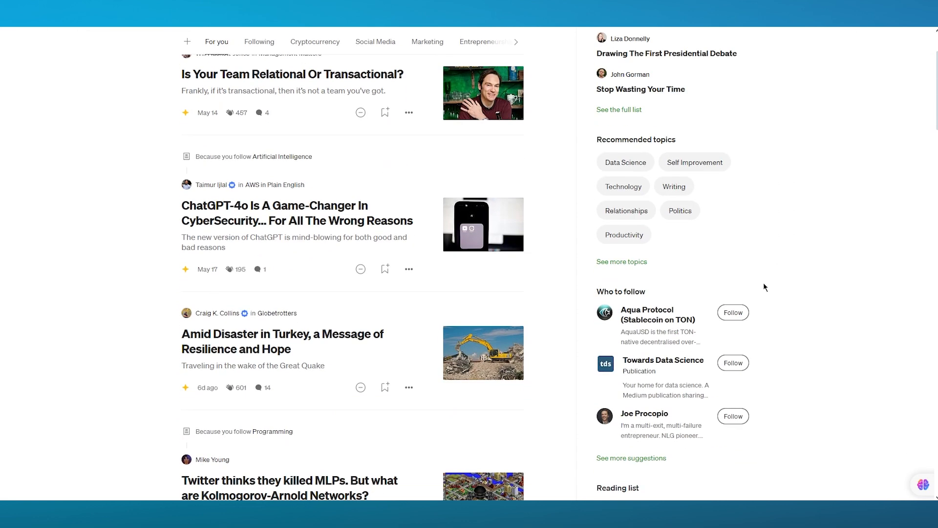
scroll(372, 188, up, 2)
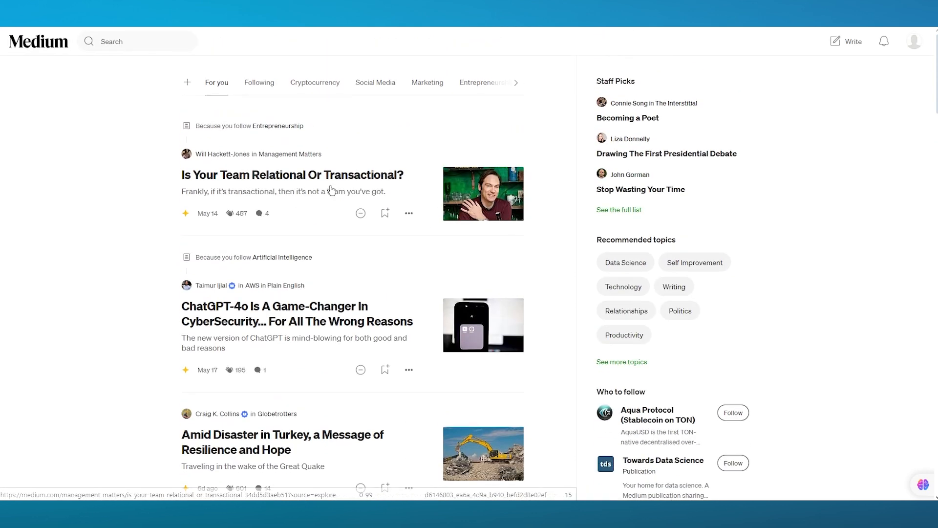
click(262, 88)
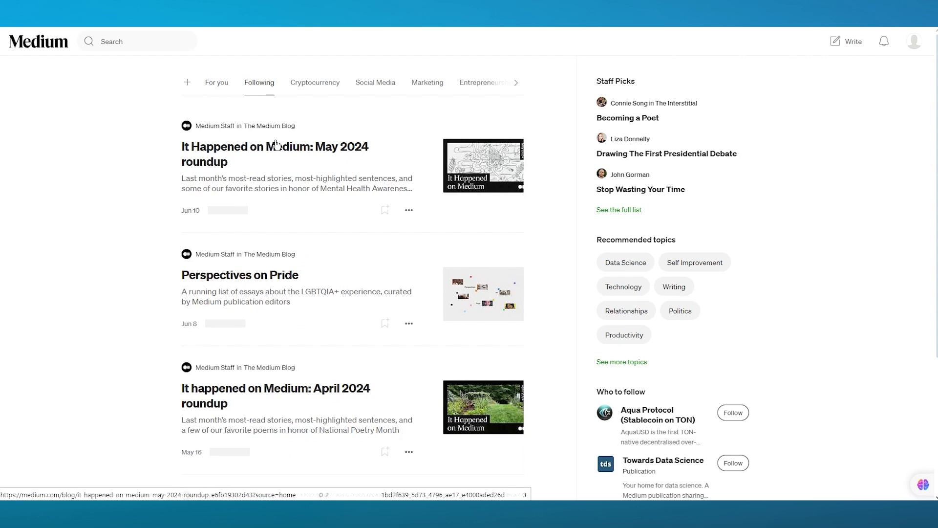
click(312, 84)
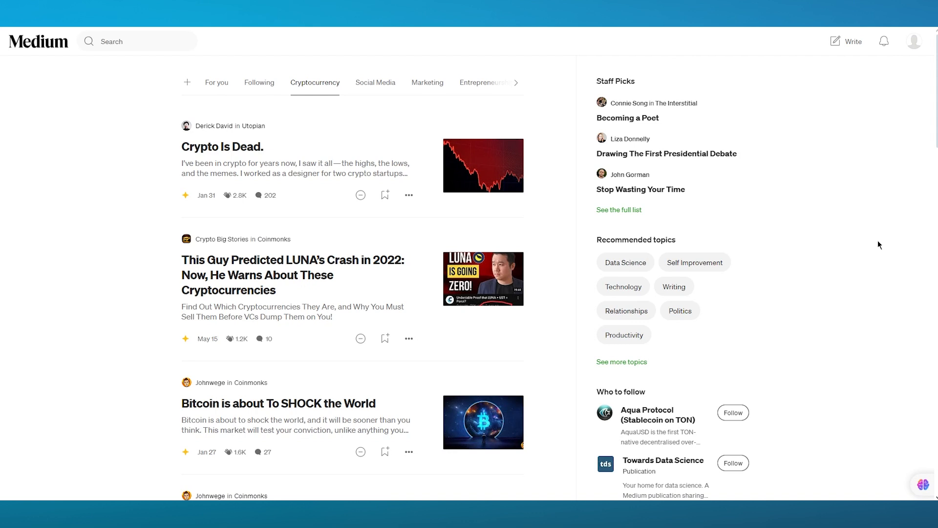
Start writing a new story and give it the title "Times have changed.".
click(844, 40)
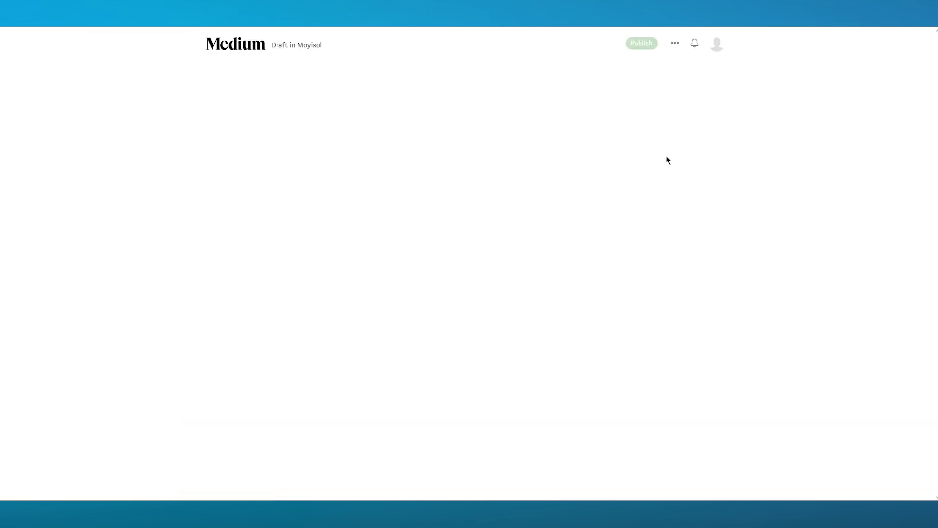
click(303, 83)
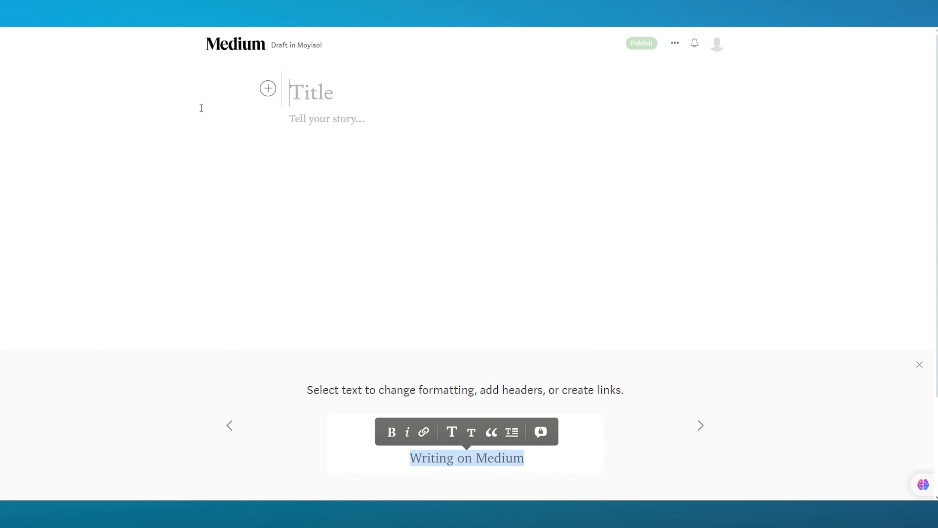
text(T)
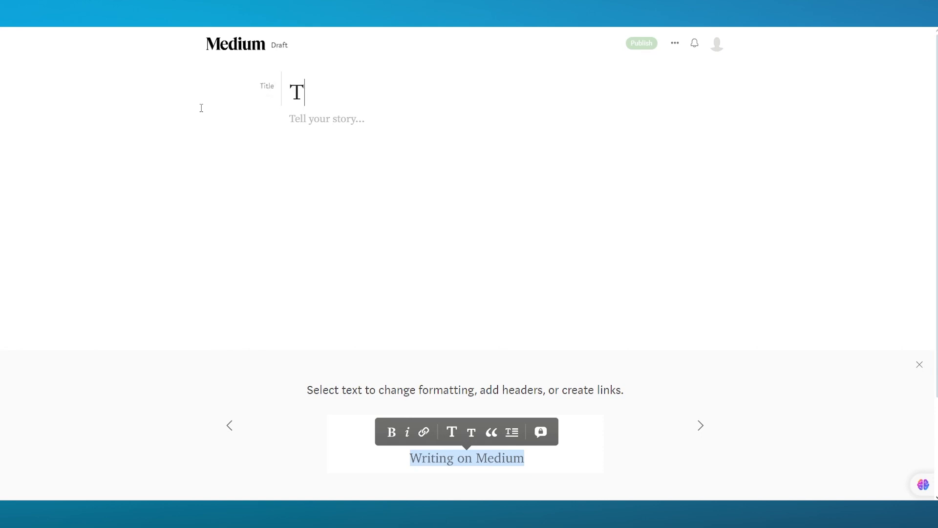
text(imes have c)
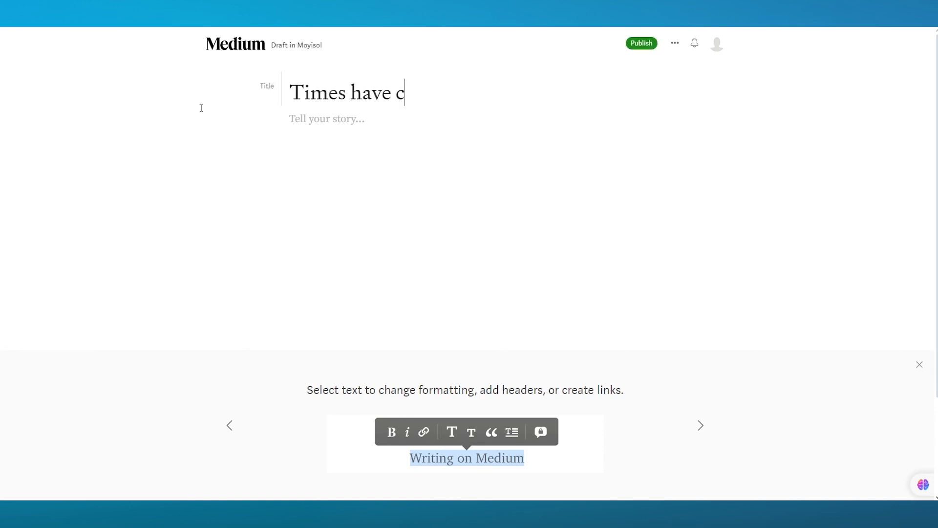
text(hanged.)
Try the quote format on the title text and restore it to the large title format.
drag(486, 97, 290, 91)
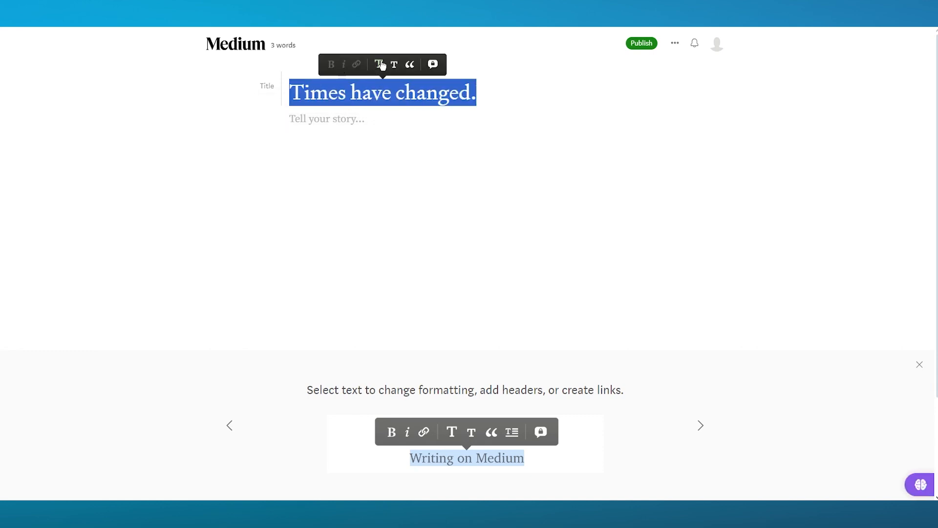
click(380, 65)
click(330, 64)
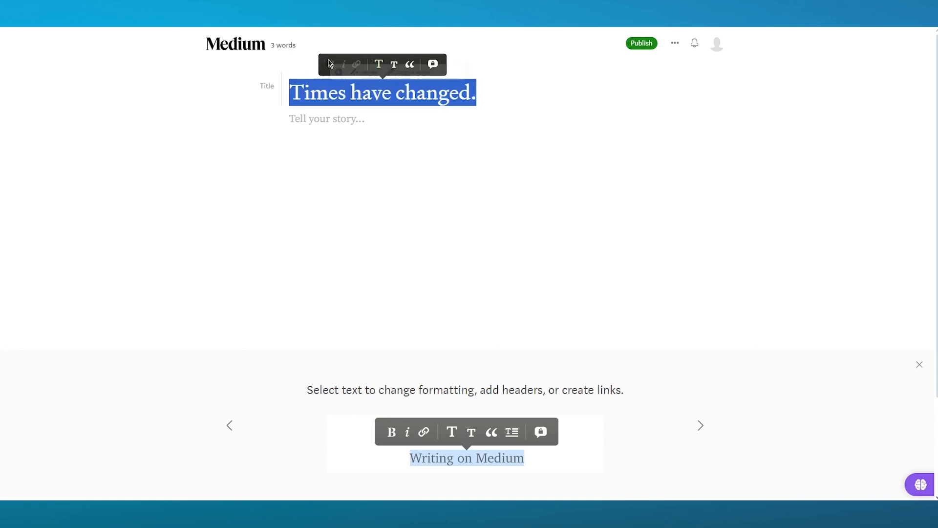
click(409, 64)
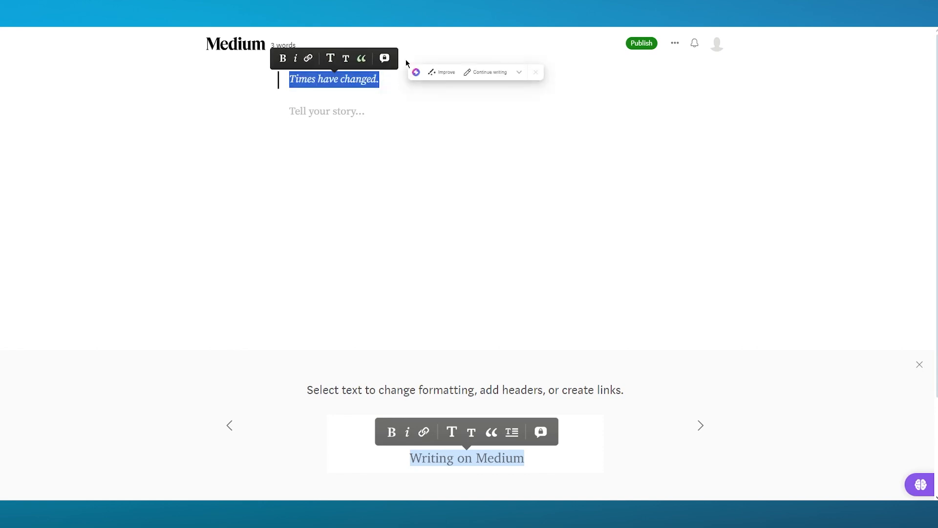
click(330, 58)
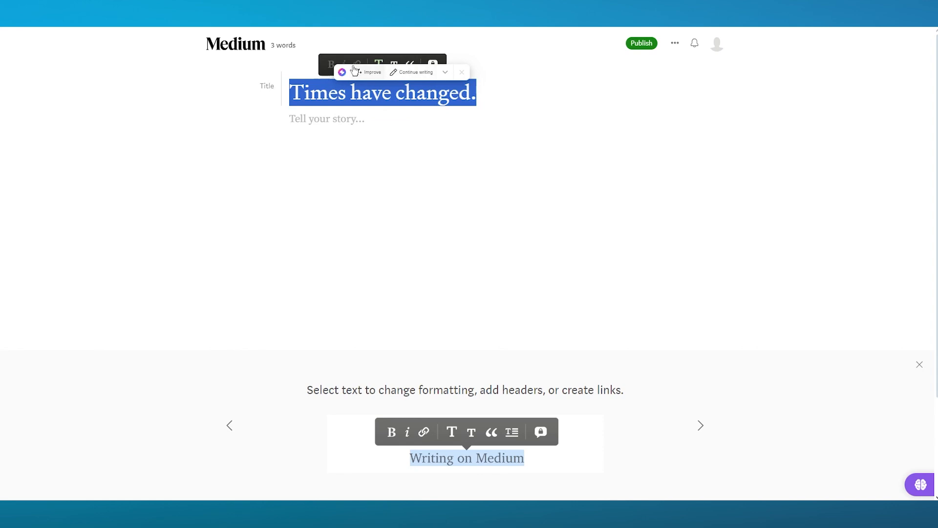
click(536, 67)
Show the content types that can be inserted in the story body and close the options again.
click(328, 120)
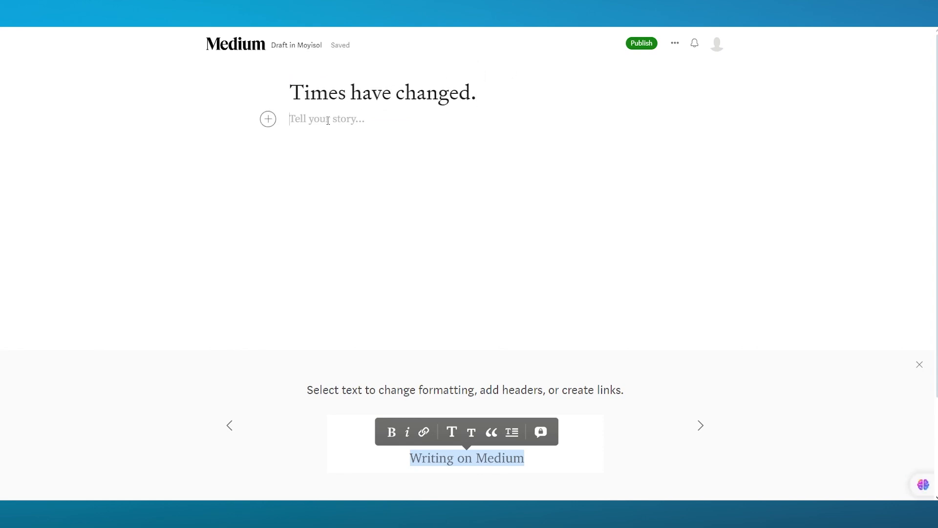
click(267, 119)
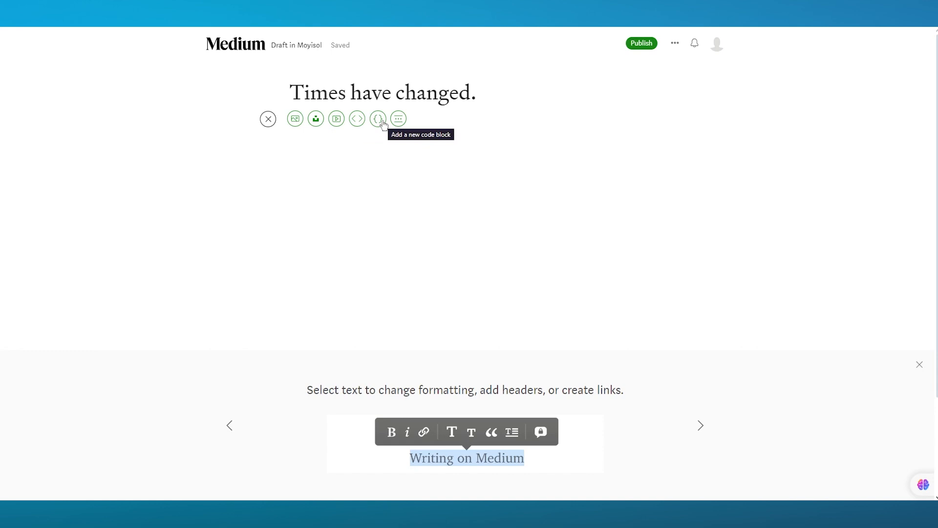
click(471, 119)
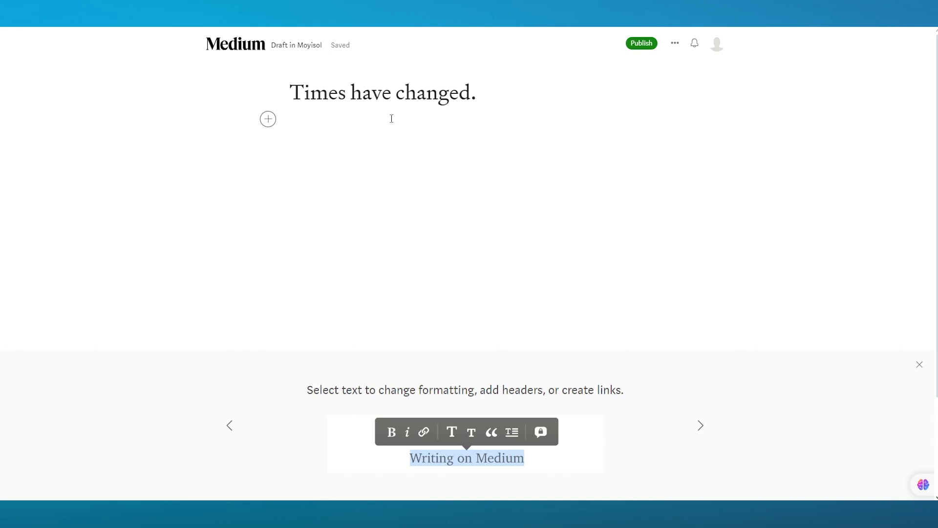
Write "In recent times we have seen the drastic changes in social media." as the opening sentence and start a new paragraph.
text(In recent t)
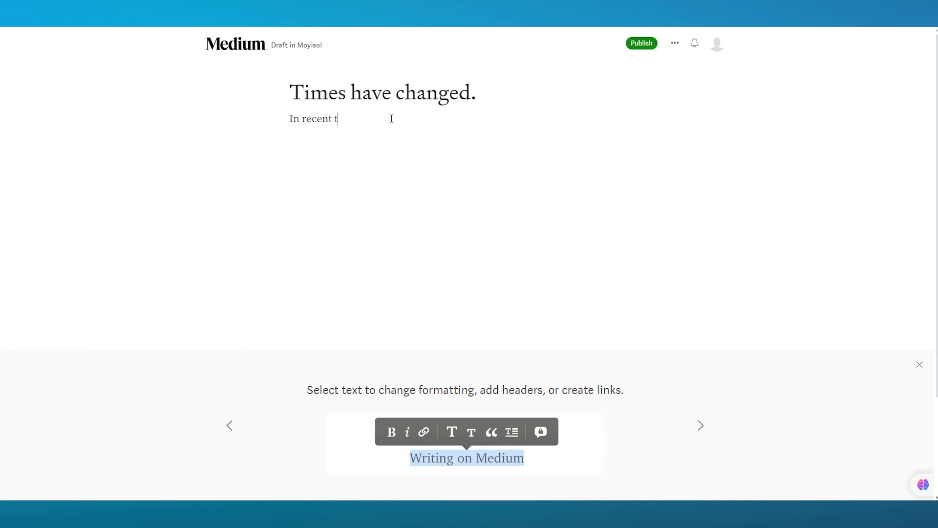
text(imes we have seen th)
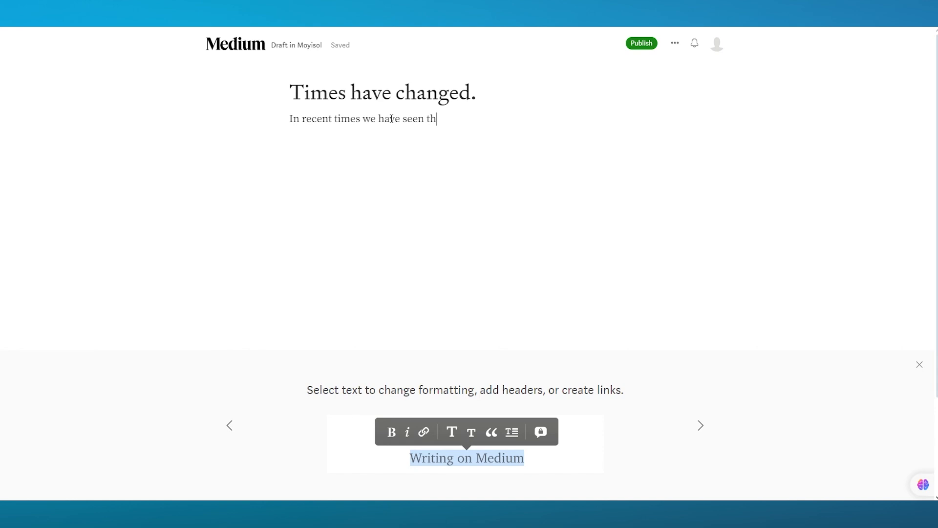
text(e drastic changes in soc)
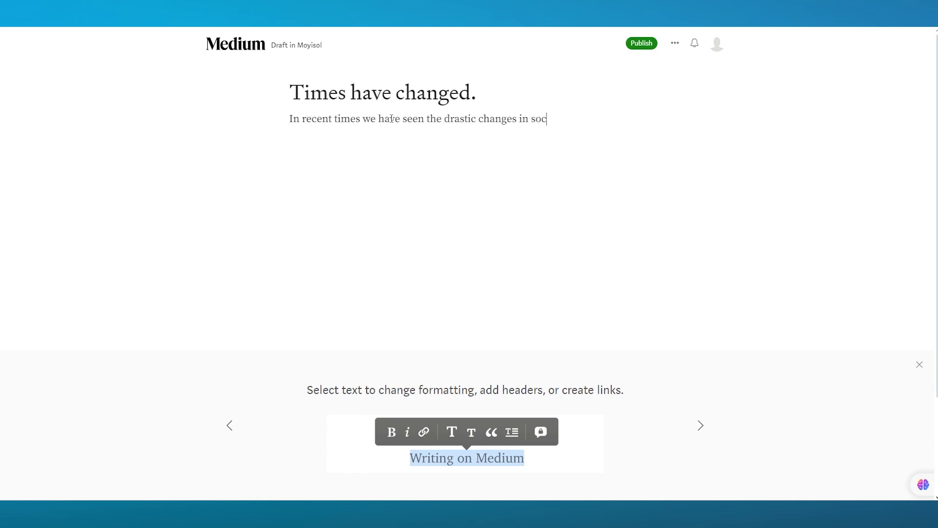
text(ial media.)
right_click(599, 120)
click(571, 125)
click(600, 115)
key(Return)
Open the Sider writing assistant, dismiss its notice and enter the prompt "write me a brief on how social media has impacted our society".
click(923, 484)
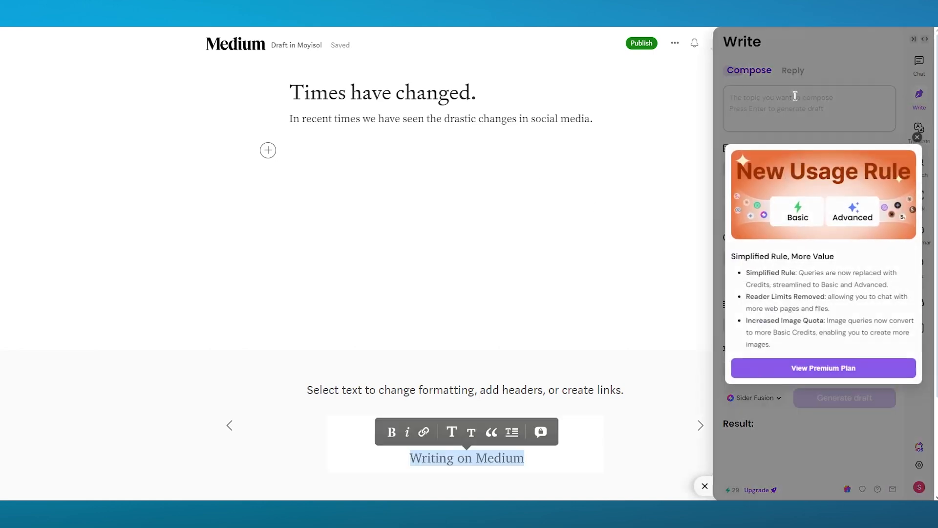
click(918, 136)
click(826, 104)
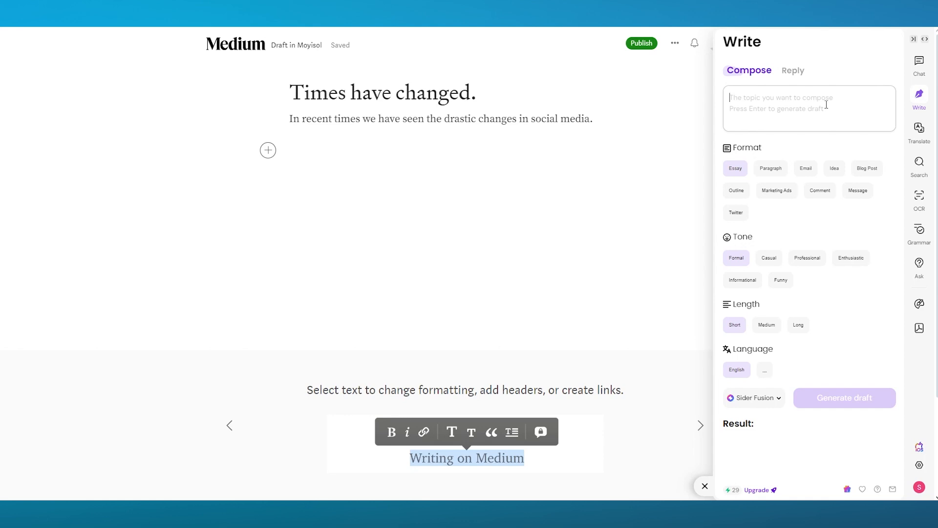
text(write me )
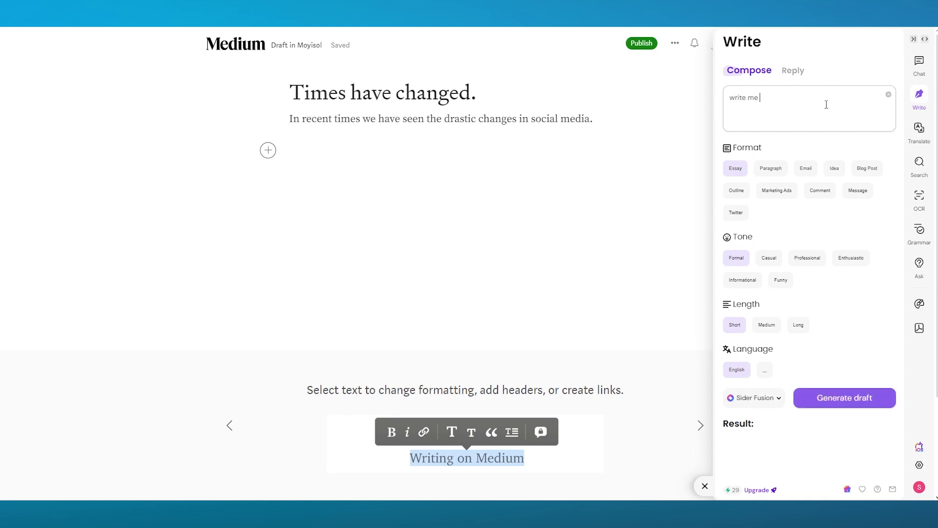
text(a brief on how s)
text(ocial media h)
text(as im)
text(acted our s)
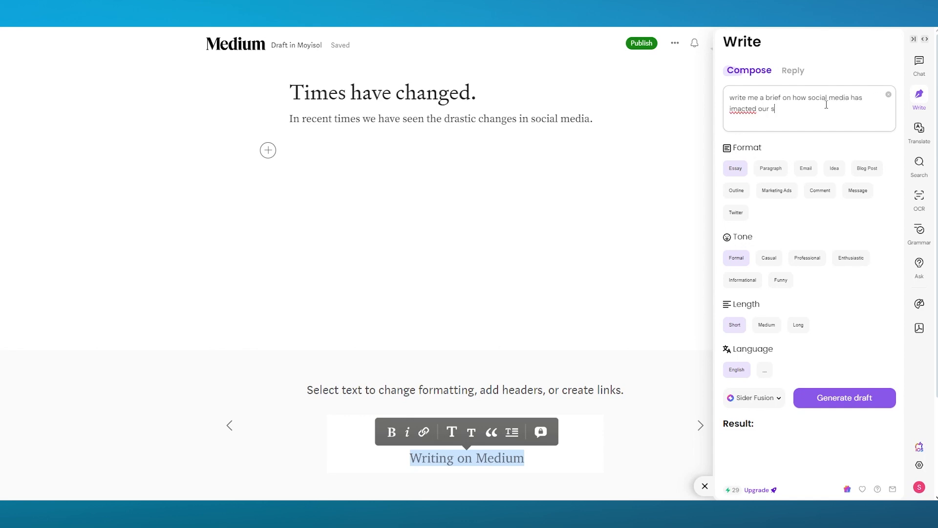
text(ociety)
click(737, 111)
text(p)
Generate the draft as a Blog Post with a Professional tone and Long length.
click(866, 168)
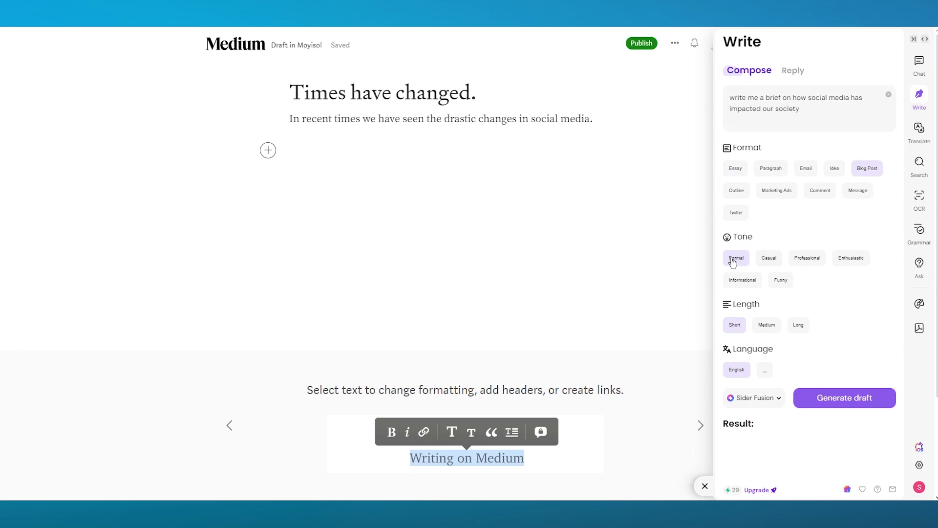
click(807, 257)
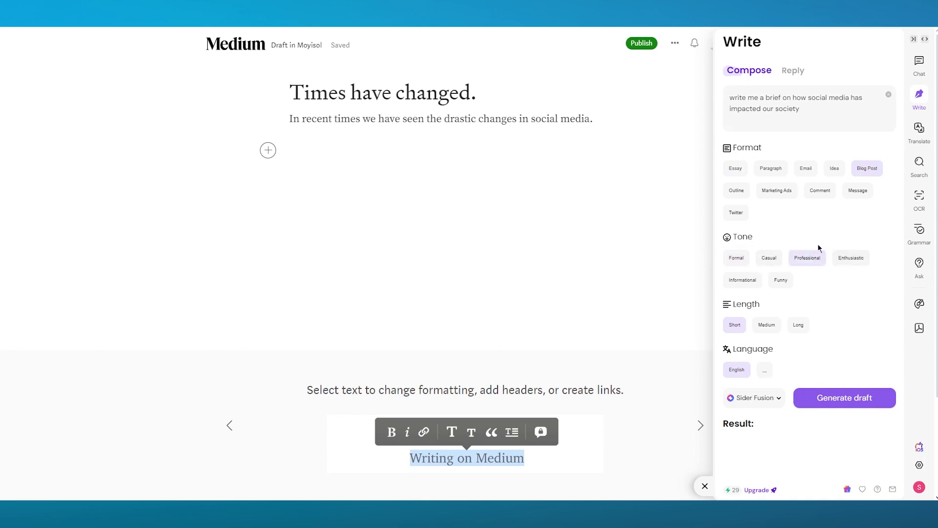
click(798, 325)
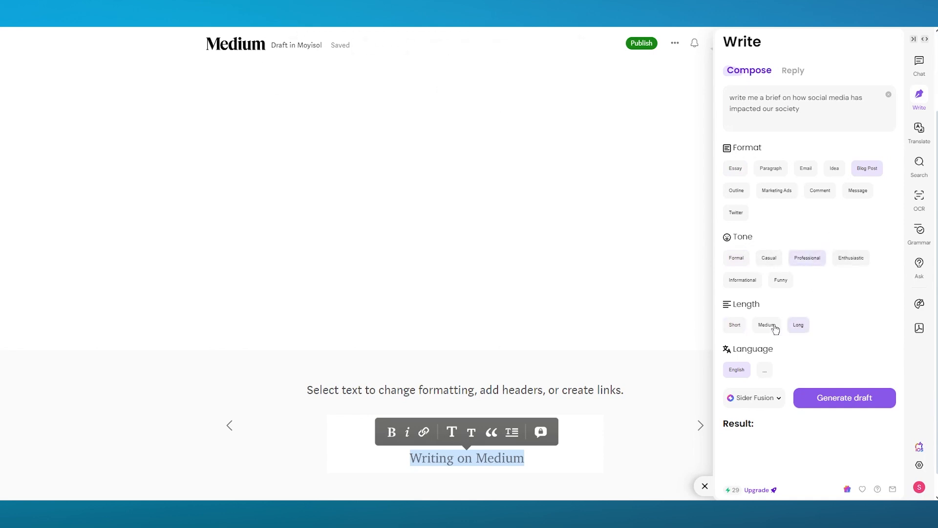
click(818, 397)
Copy the generated blog post from its heading to the end and paste it below the story's opening sentence.
scroll(508, 224, up, 3)
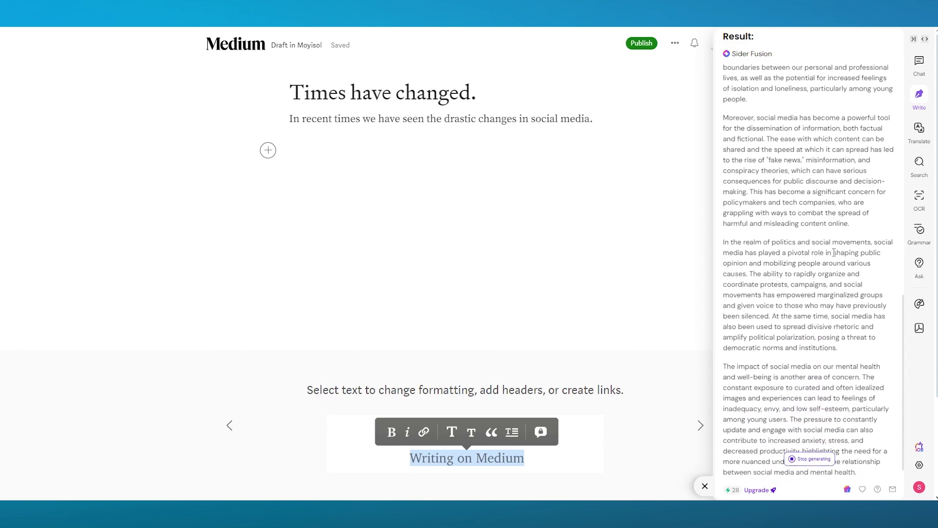
scroll(834, 252, up, 10)
scroll(792, 221, down, 5)
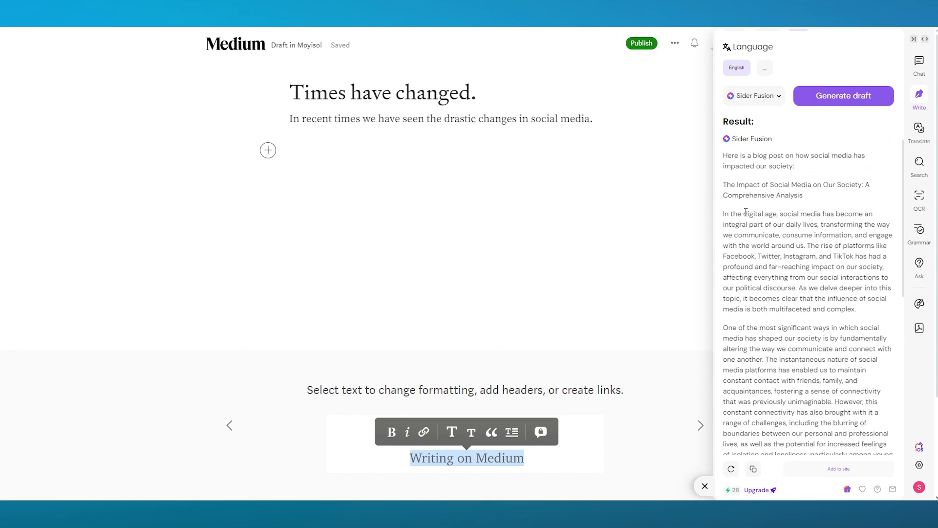
drag(721, 186, 876, 468)
right_click(783, 350)
click(799, 385)
click(387, 179)
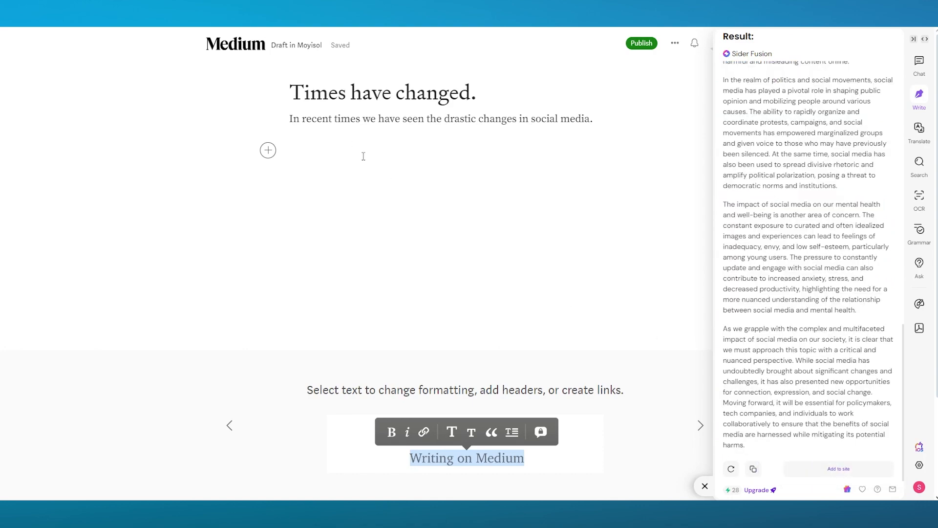
key(ctrl+v)
Add the missing "T" so the pasted heading starts with "The Impact of Social Media on Our Society".
scroll(306, 162, up, 15)
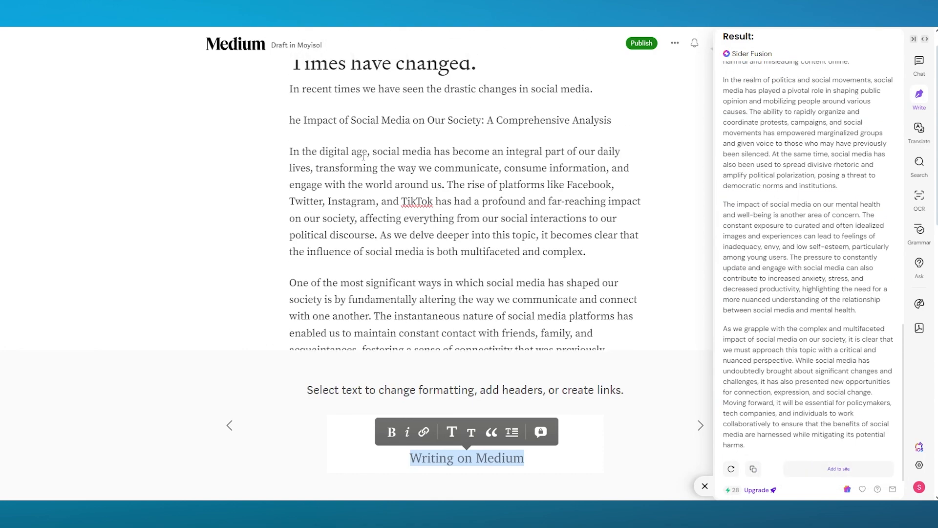
click(291, 150)
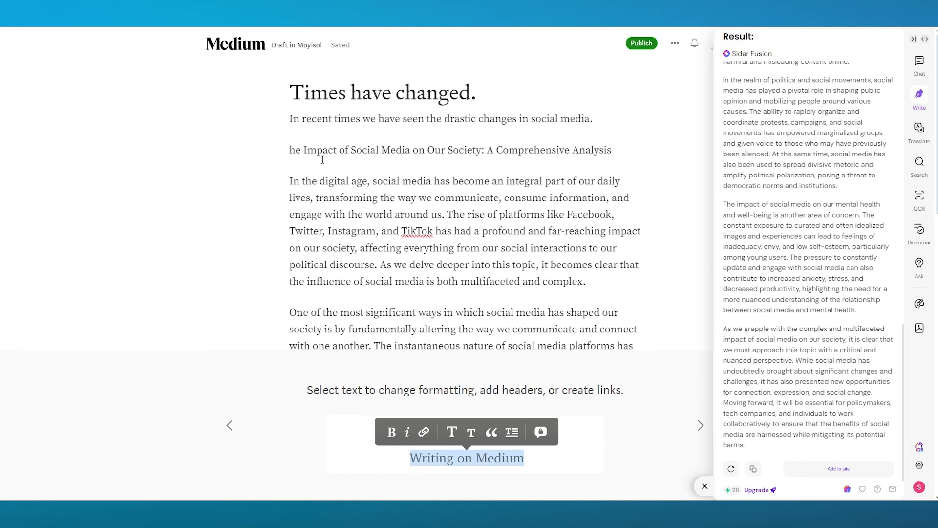
text(T)
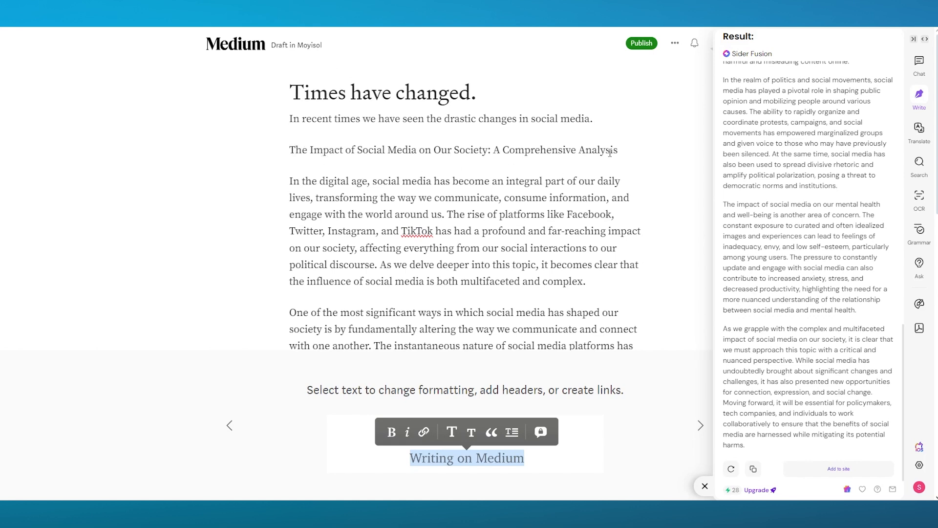
Format the line "The Impact of Social Media on Our Society: A Comprehensive Analysis" as a small heading and insert an empty line below it.
drag(611, 150, 278, 146)
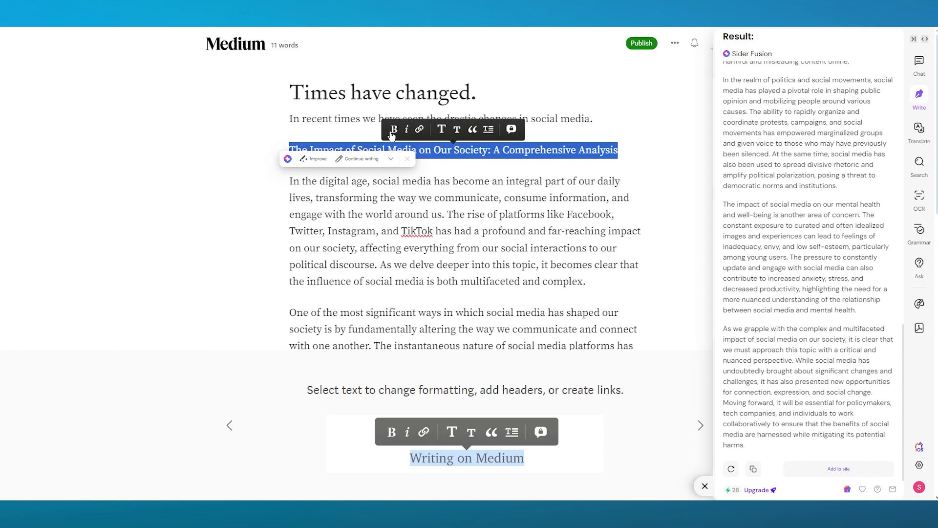
click(457, 131)
click(595, 161)
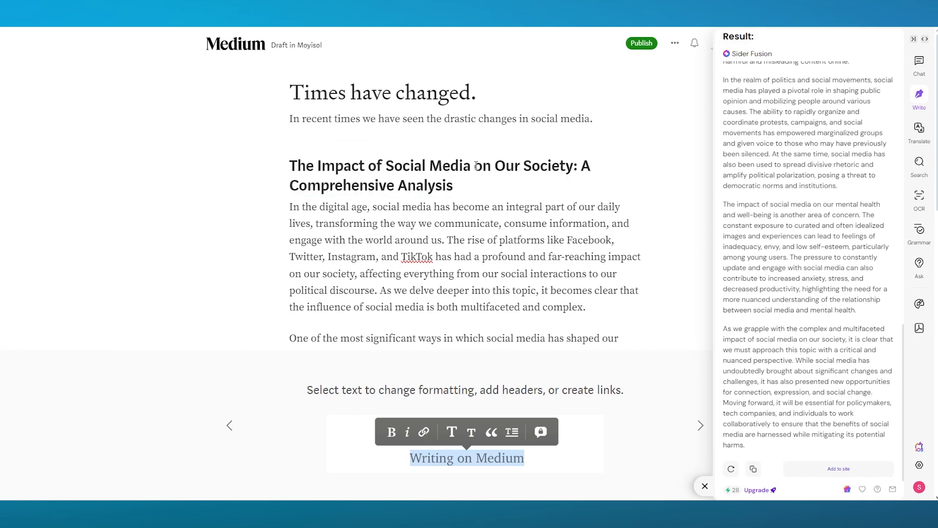
click(466, 185)
scroll(467, 183, down, 14)
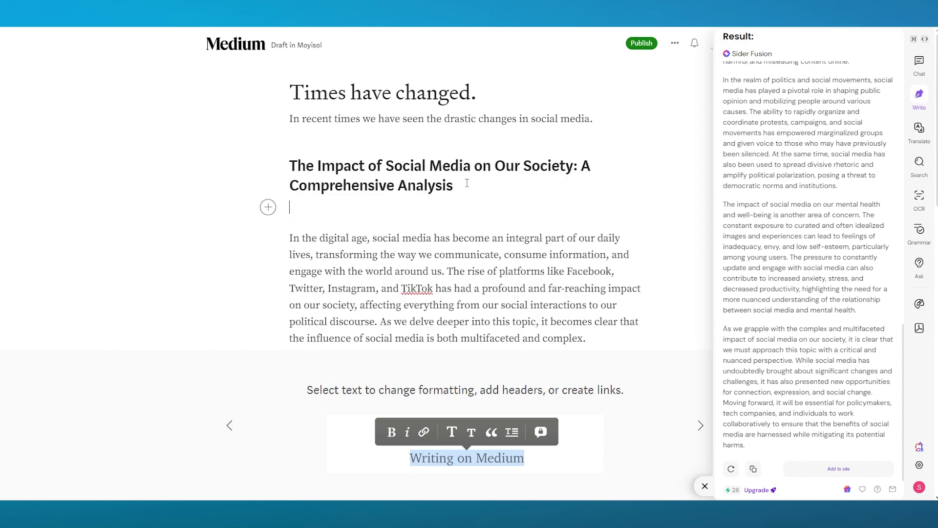
key(Return)
Insert the Peso Pluma "Exodo" cover image from the computer into the empty line below the story's heading.
scroll(638, 244, down, 5)
scroll(473, 287, down, 5)
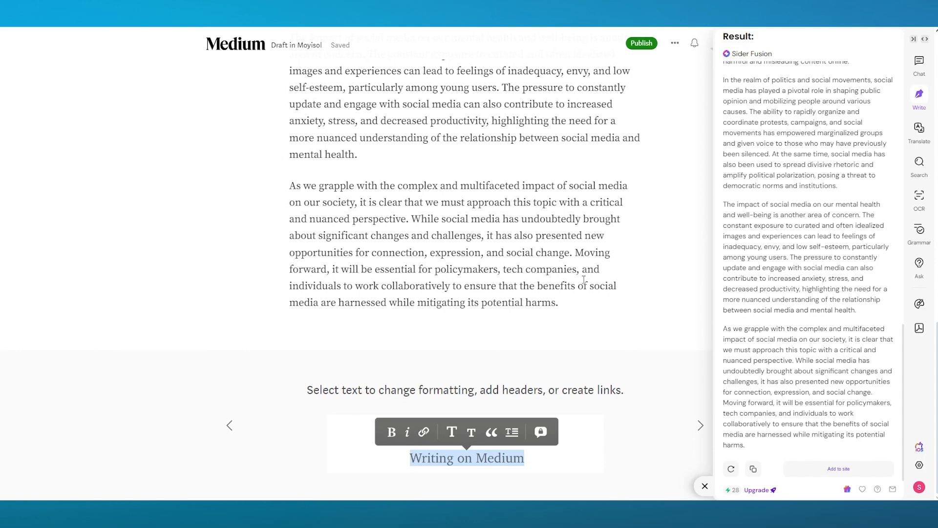
scroll(608, 294, up, 10)
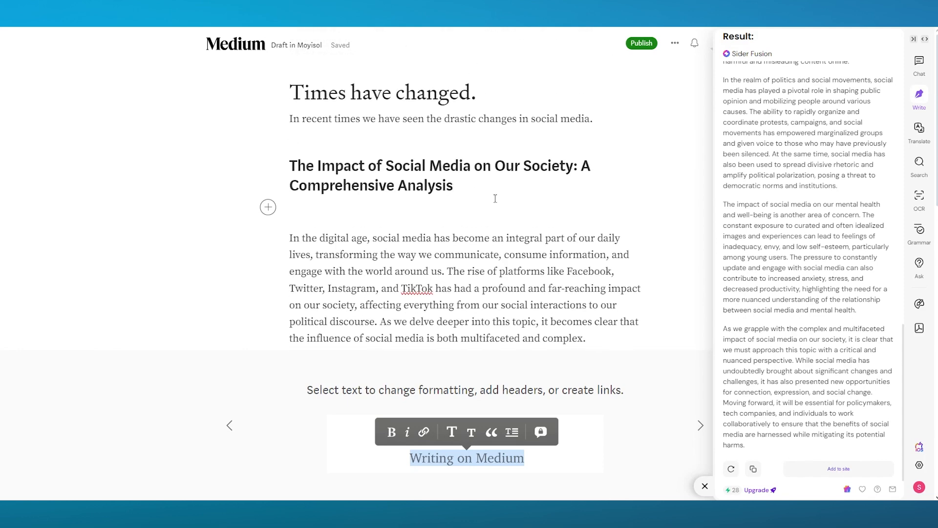
click(268, 207)
click(300, 210)
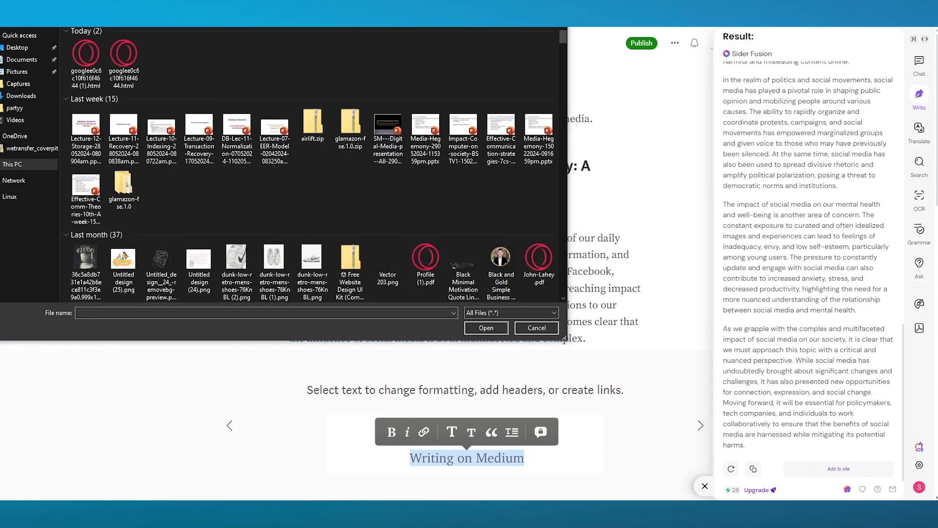
scroll(371, 156, down, 10)
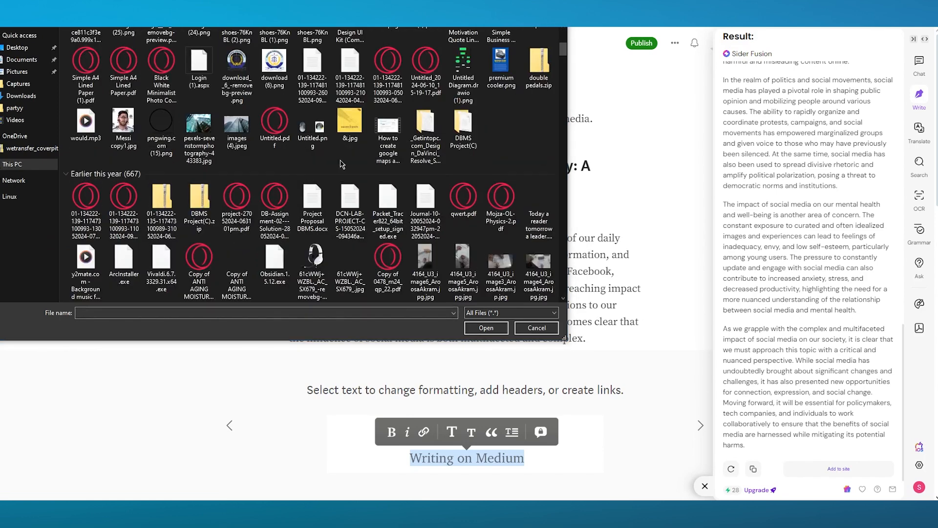
scroll(312, 107, up, 2)
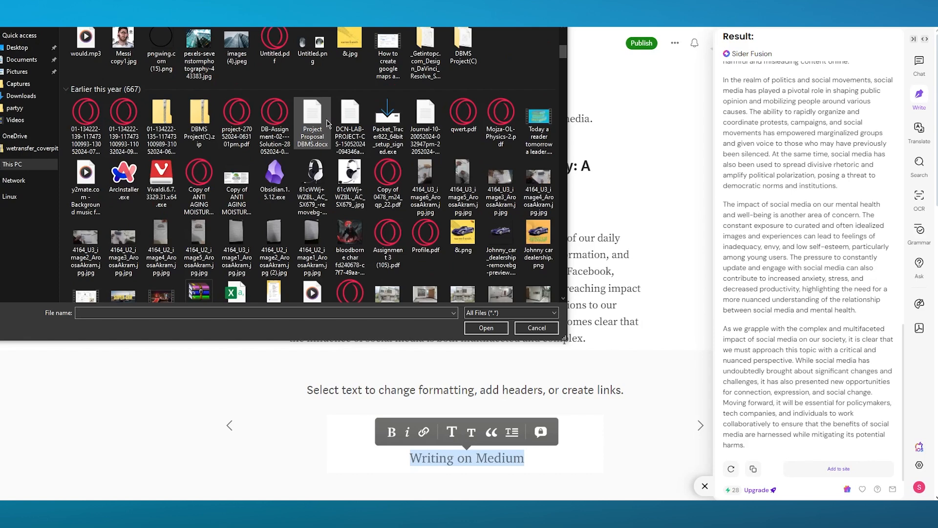
scroll(236, 133, up, 5)
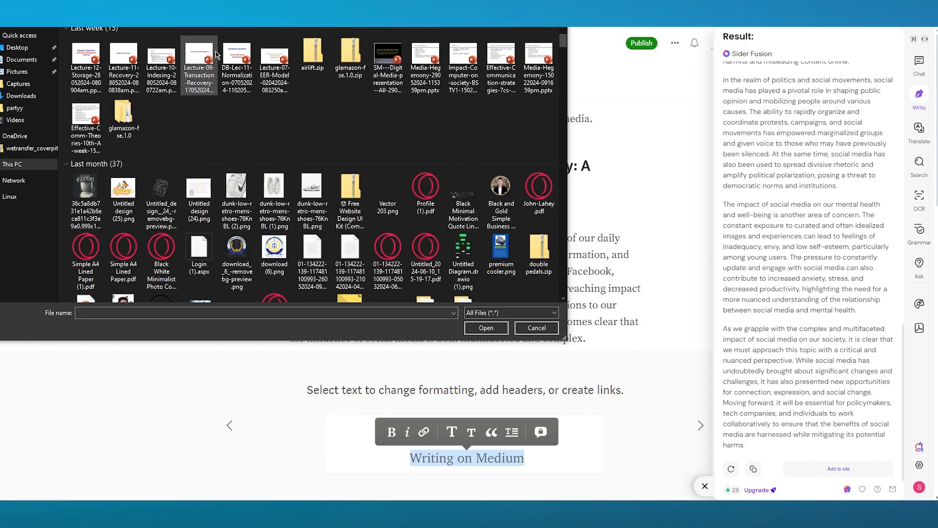
double_click(88, 189)
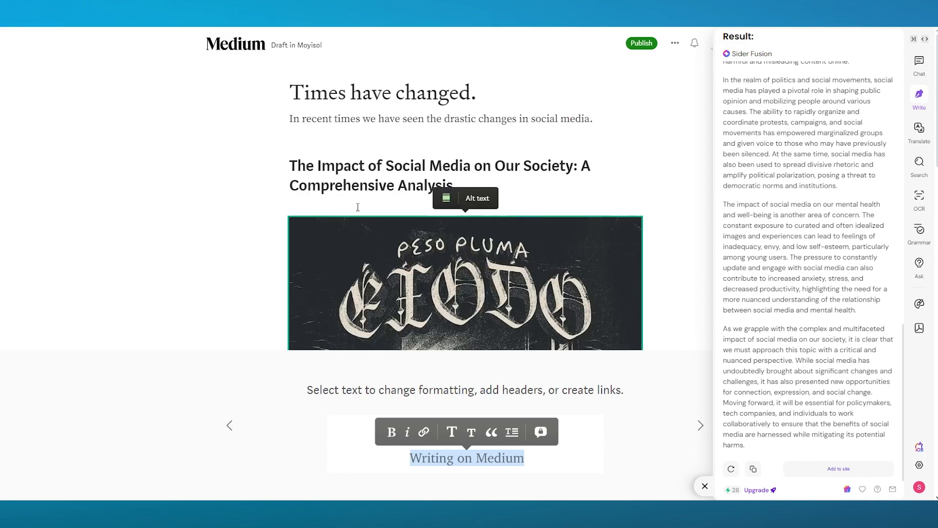
Open the story's publishing settings and try to choose a preview image.
scroll(480, 277, down, 5)
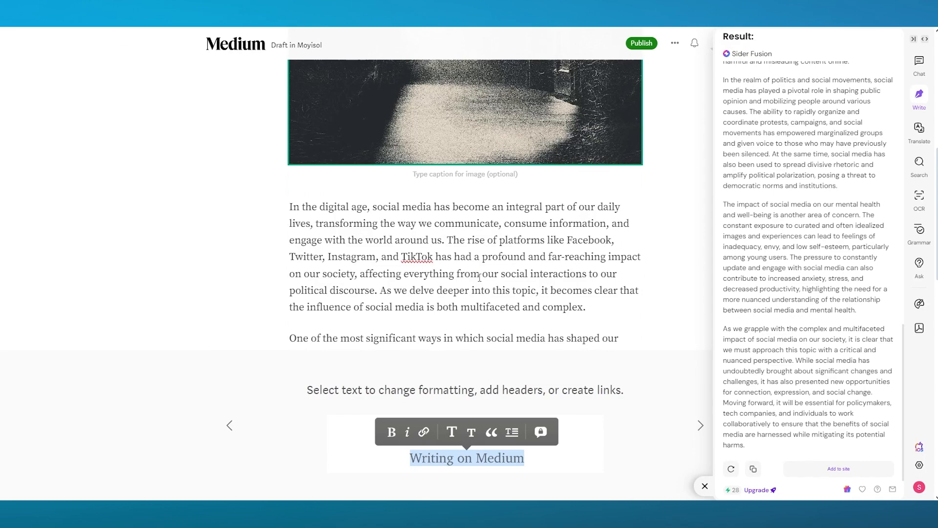
scroll(480, 277, up, 8)
scroll(489, 261, down, 12)
scroll(490, 262, down, 1)
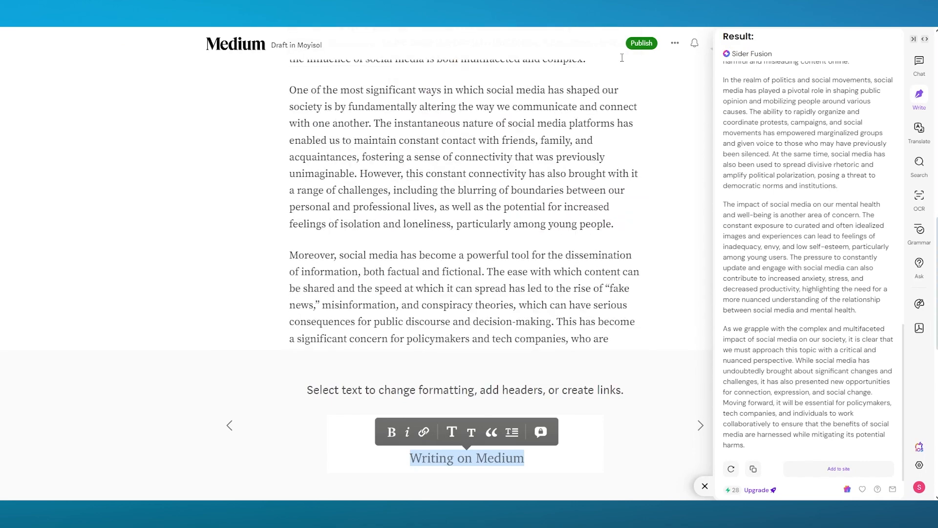
click(641, 43)
click(711, 486)
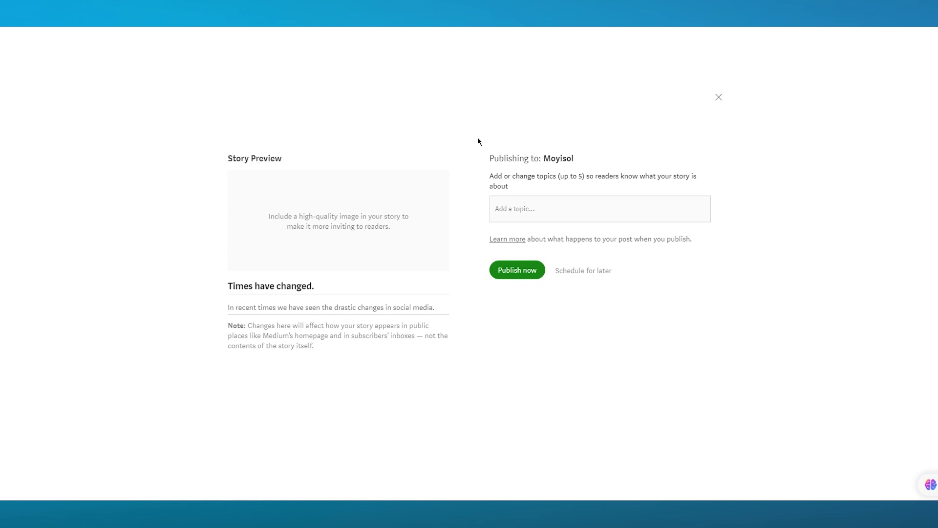
double_click(345, 227)
click(419, 181)
Add the topics Social Media and Conspiracy Theories to the story.
click(578, 201)
click(515, 204)
text(soci)
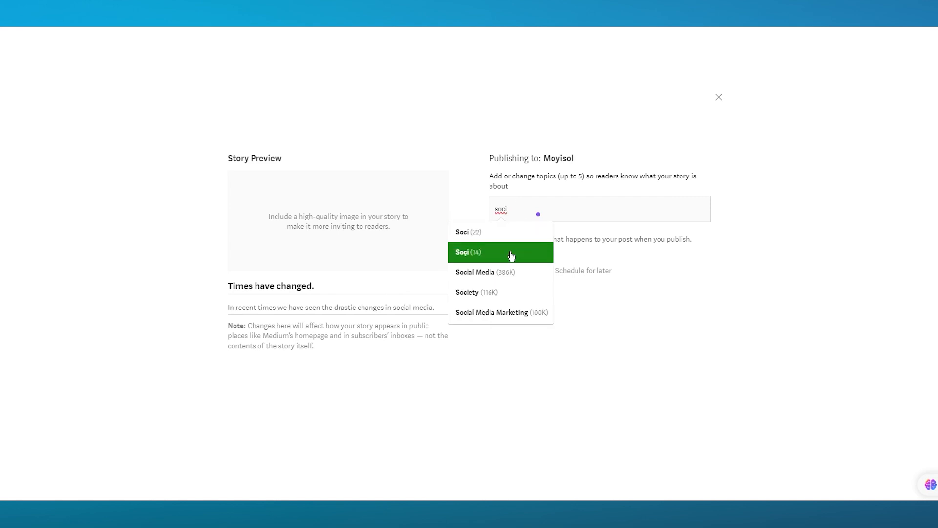
click(508, 272)
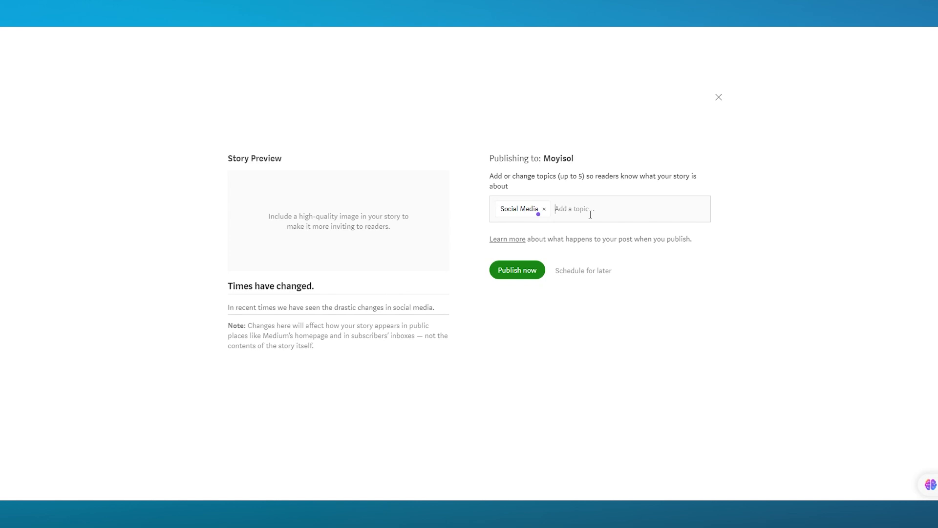
text(consir)
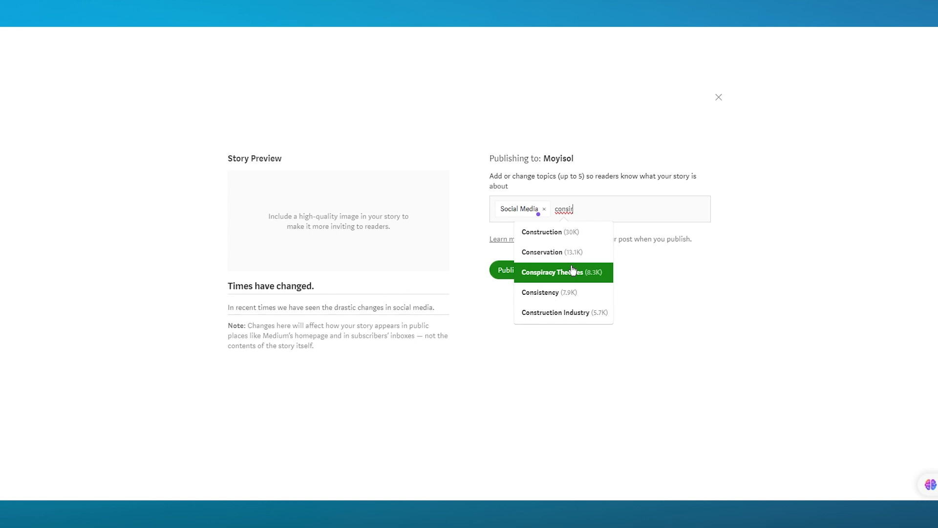
click(572, 271)
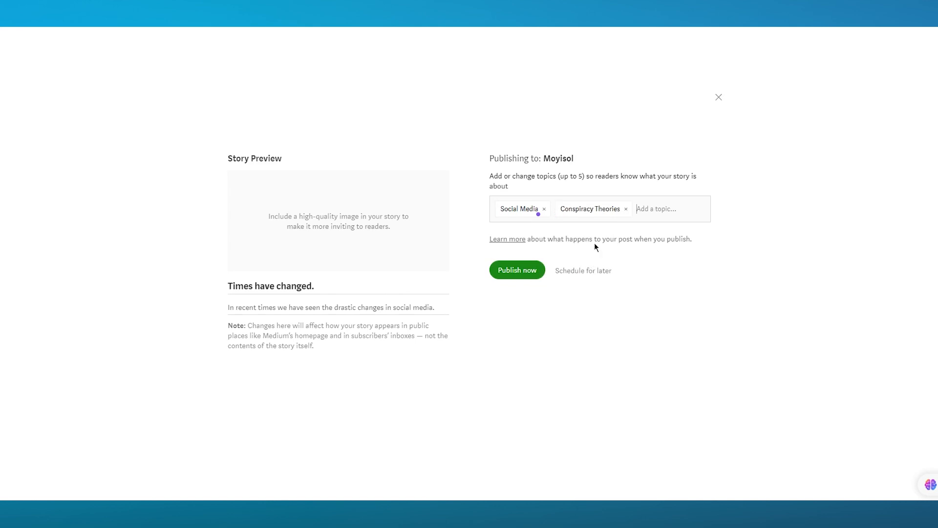
Publish the story immediately and dismiss the sharing dialog.
click(517, 271)
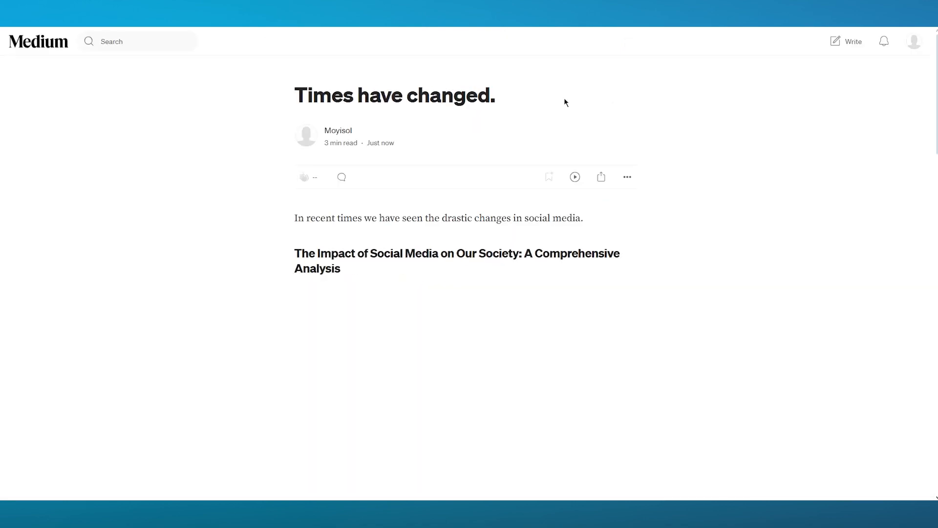
scroll(575, 122, down, 3)
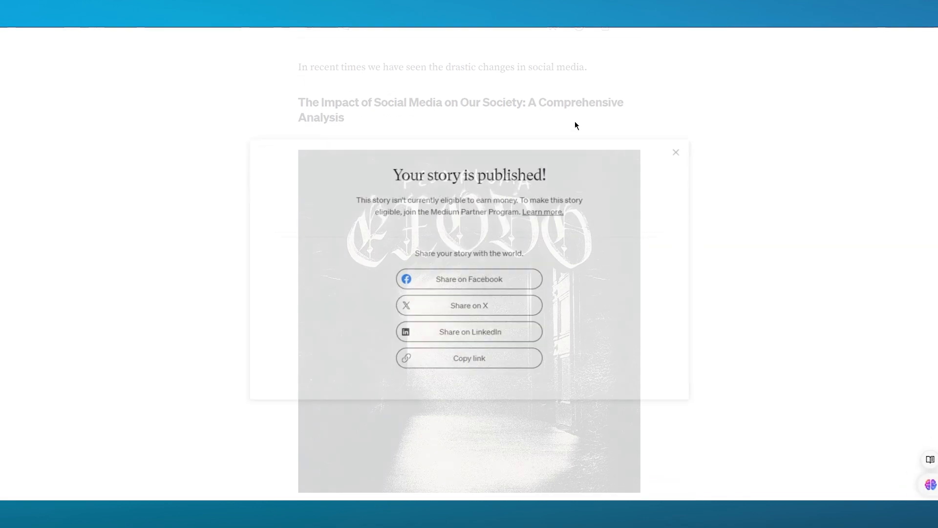
click(683, 144)
Review the published story from its title down to the topics, author section and recommendations.
scroll(530, 153, up, 3)
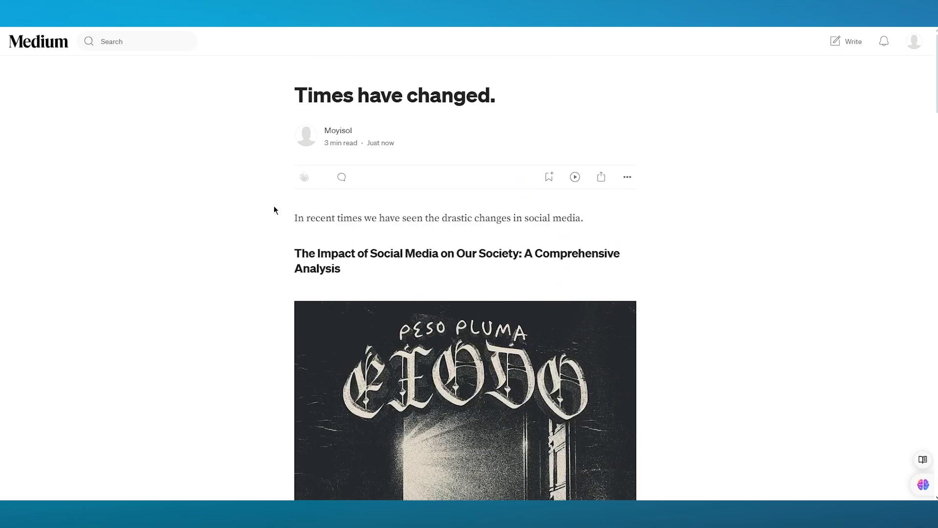
scroll(273, 210, down, 20)
scroll(387, 197, down, 5)
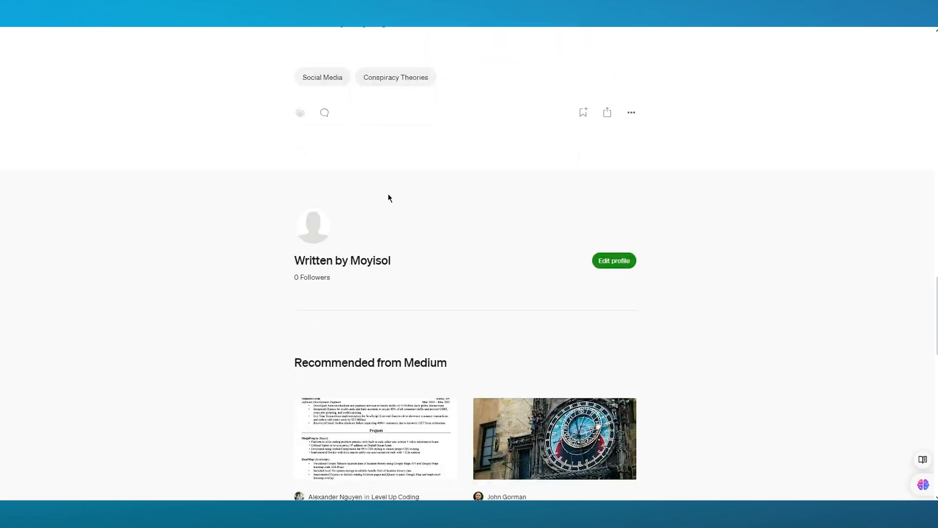
scroll(283, 197, down, 4)
scroll(282, 197, up, 9)
scroll(282, 197, up, 20)
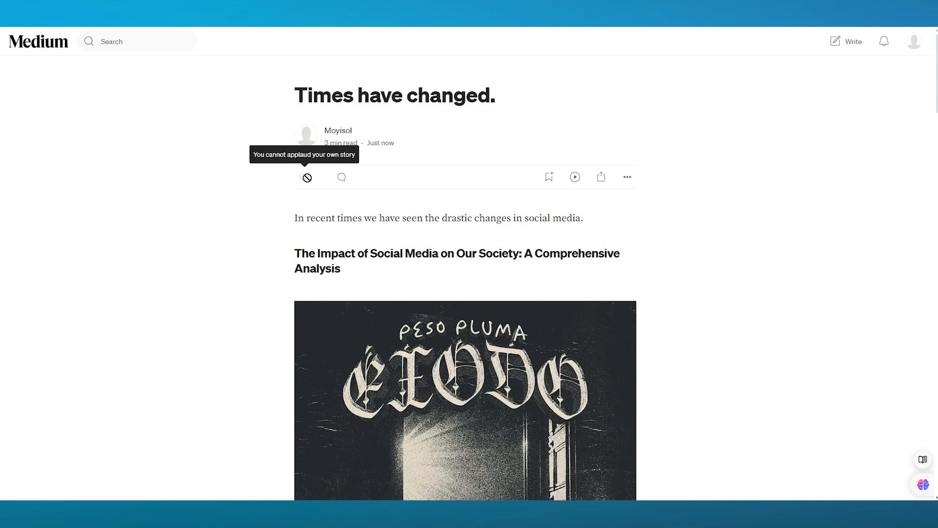
Return to the home feed and open your own stories to check the published stories and responses.
click(42, 44)
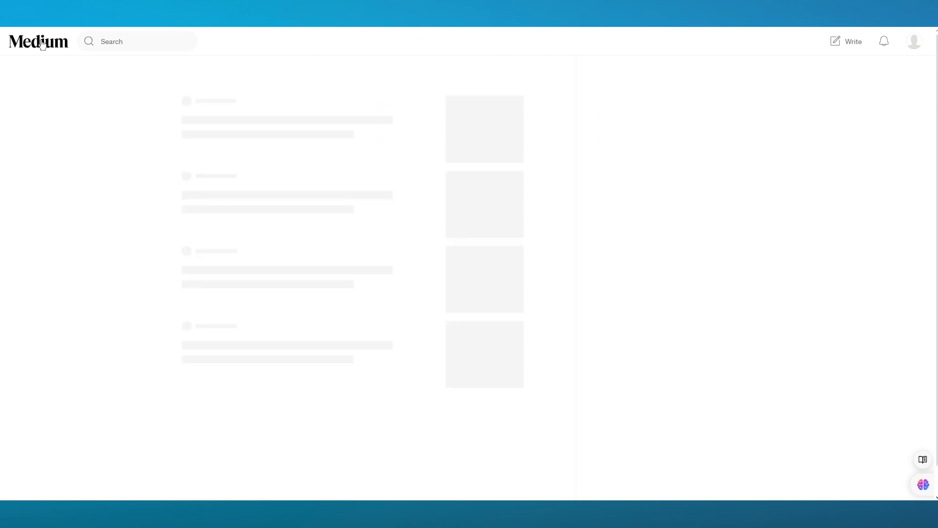
click(913, 42)
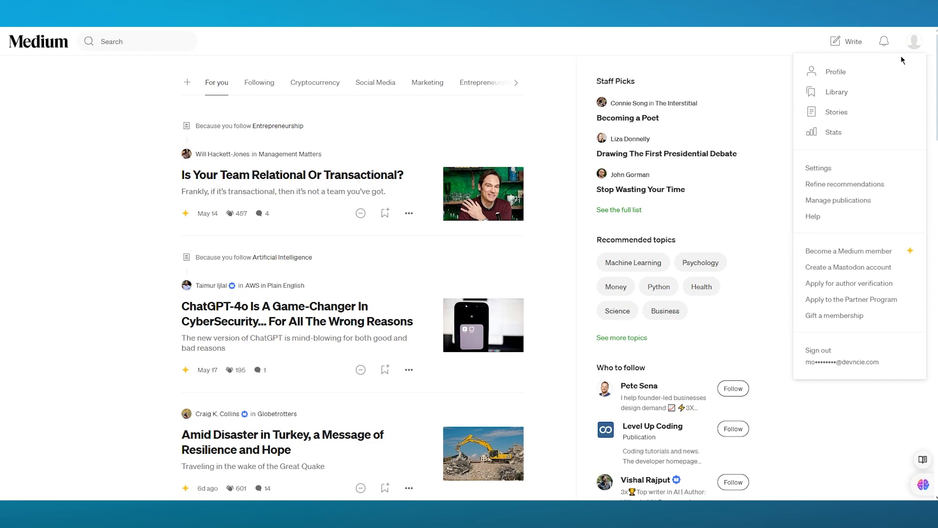
click(839, 113)
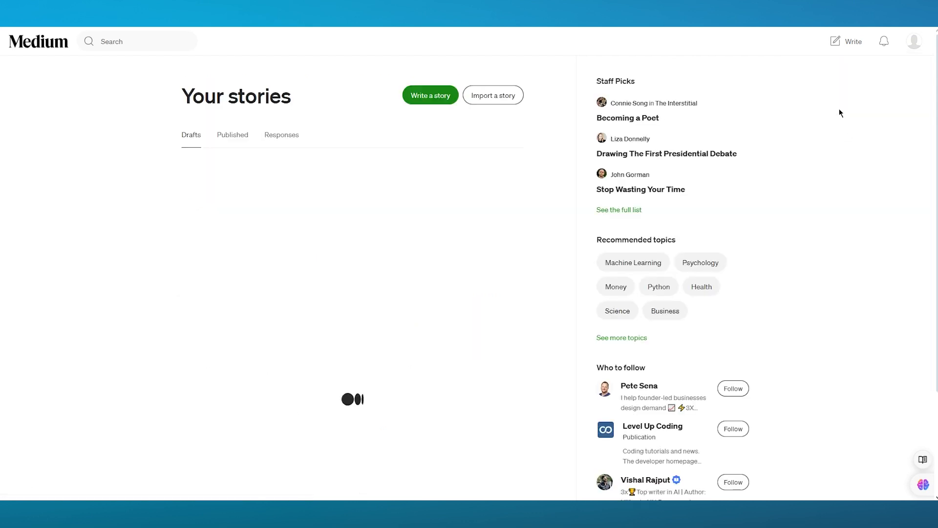
click(232, 139)
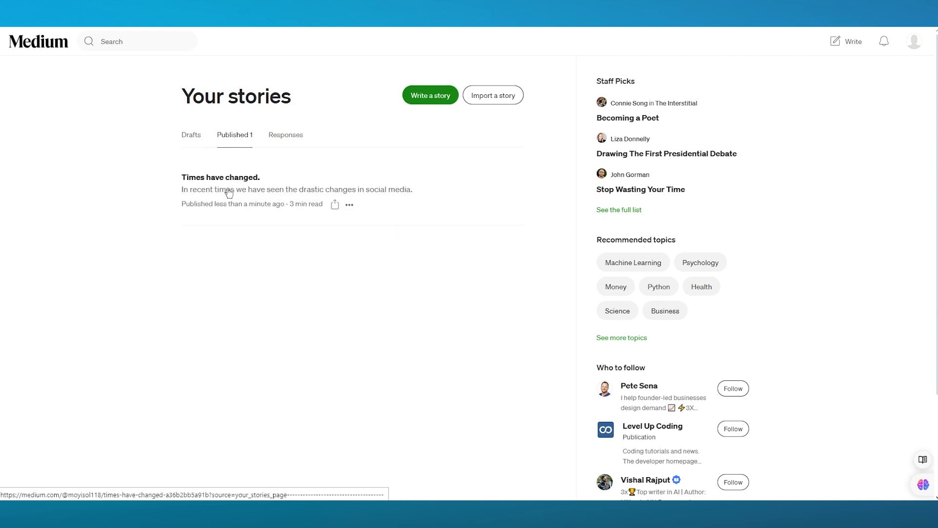
click(280, 139)
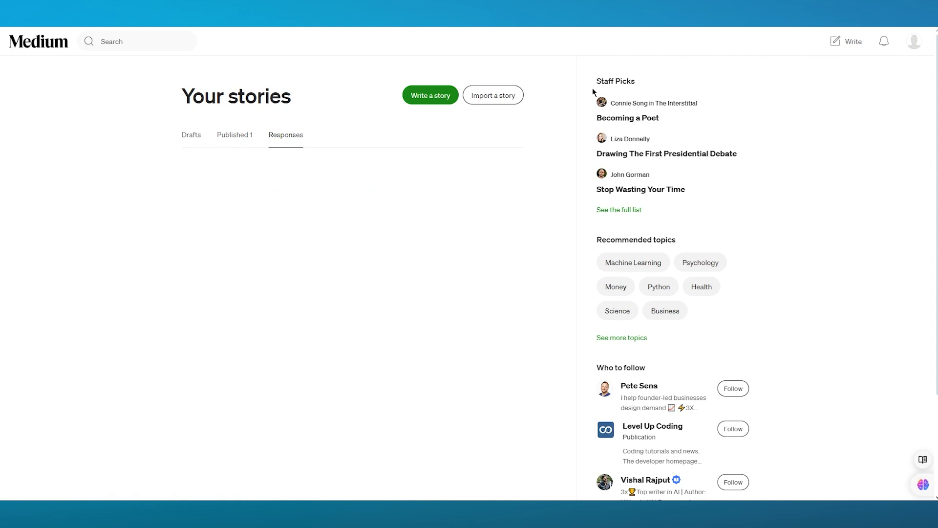
Open the Staff Picks story "Becoming a Poet" and look over its content and its additional options.
click(616, 119)
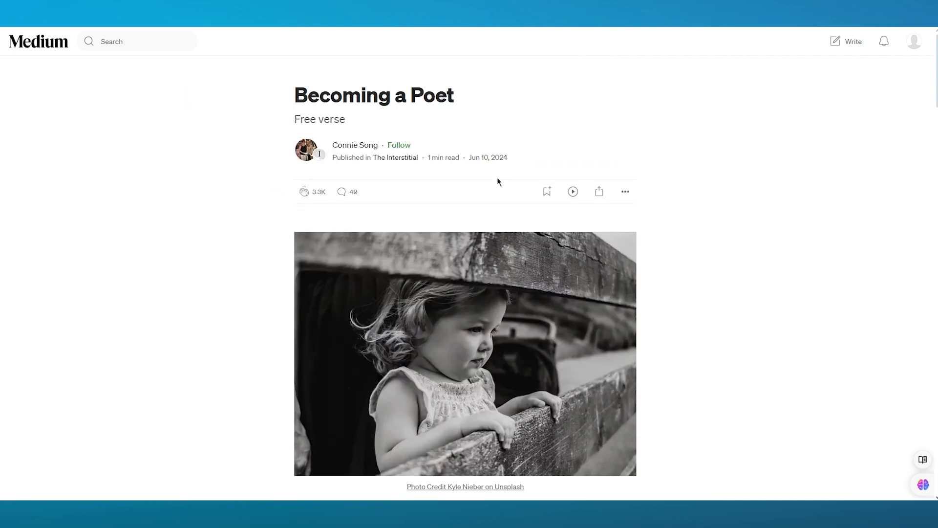
click(624, 193)
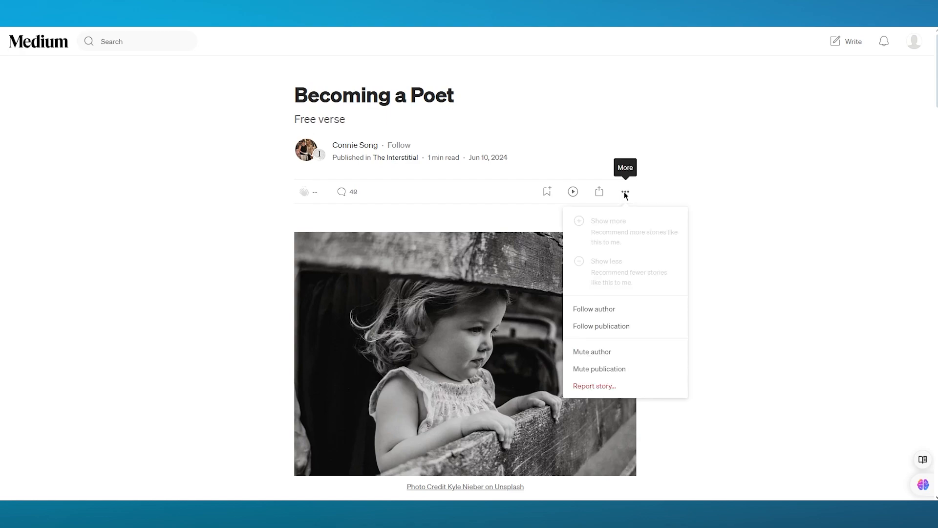
click(706, 190)
scroll(704, 191, down, 20)
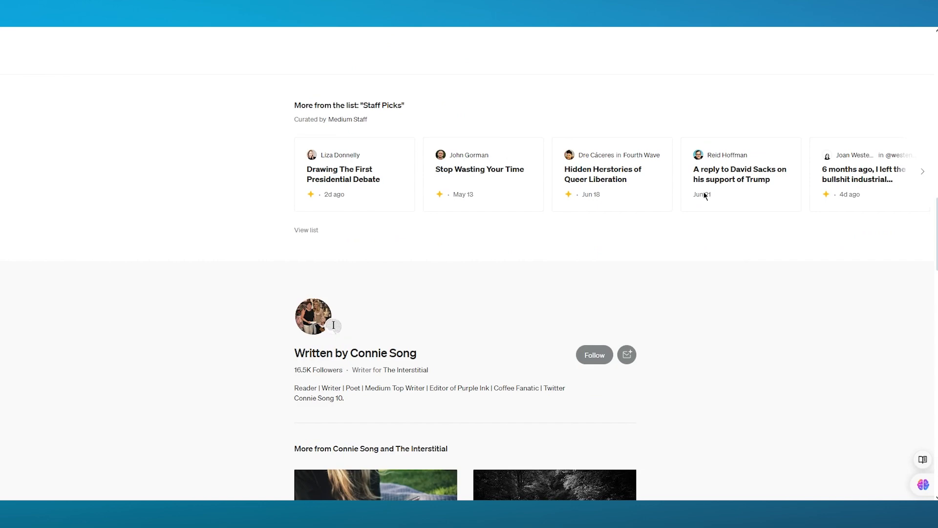
scroll(674, 216, up, 4)
scroll(674, 217, up, 2)
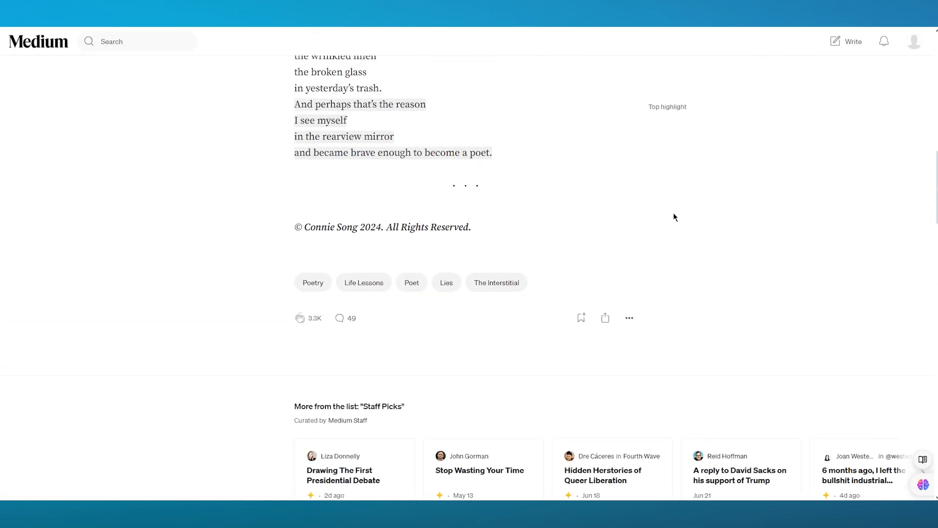
click(629, 318)
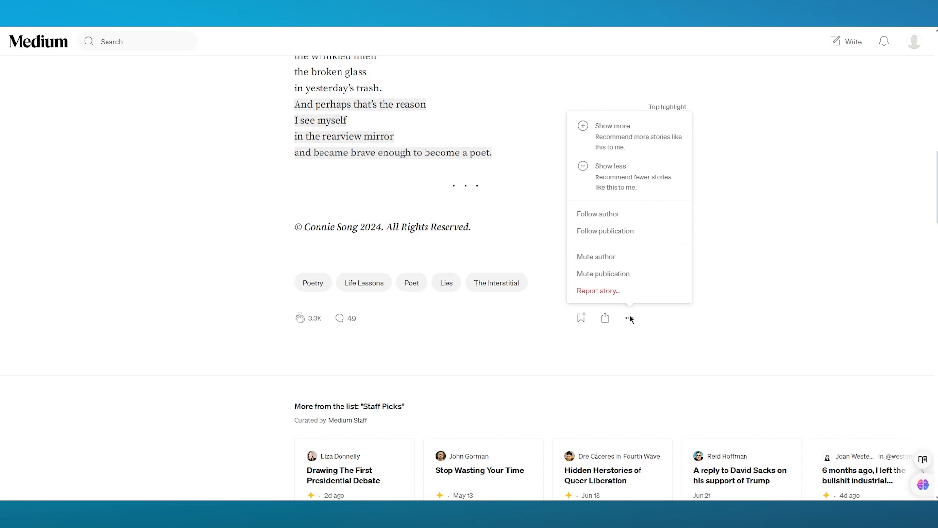
click(629, 318)
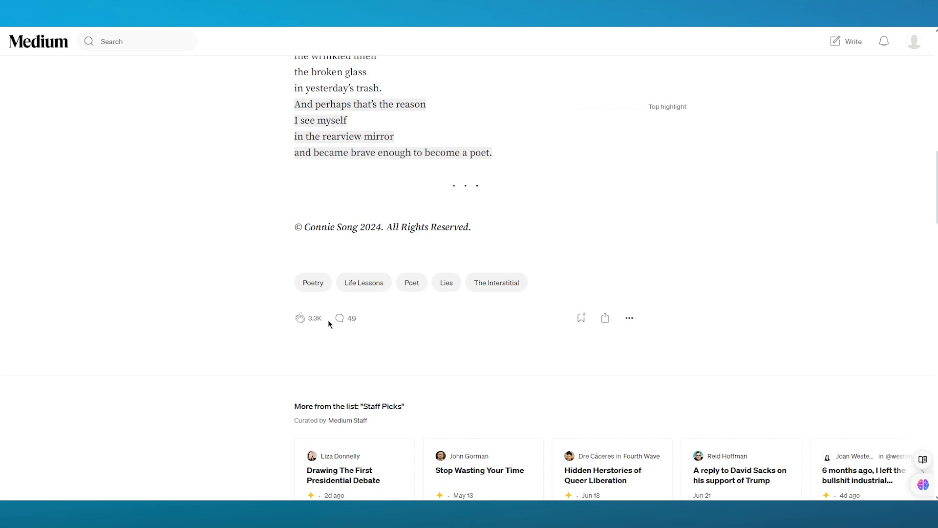
Open the responses to "Becoming a Poet" and read through the readers' comments.
click(348, 318)
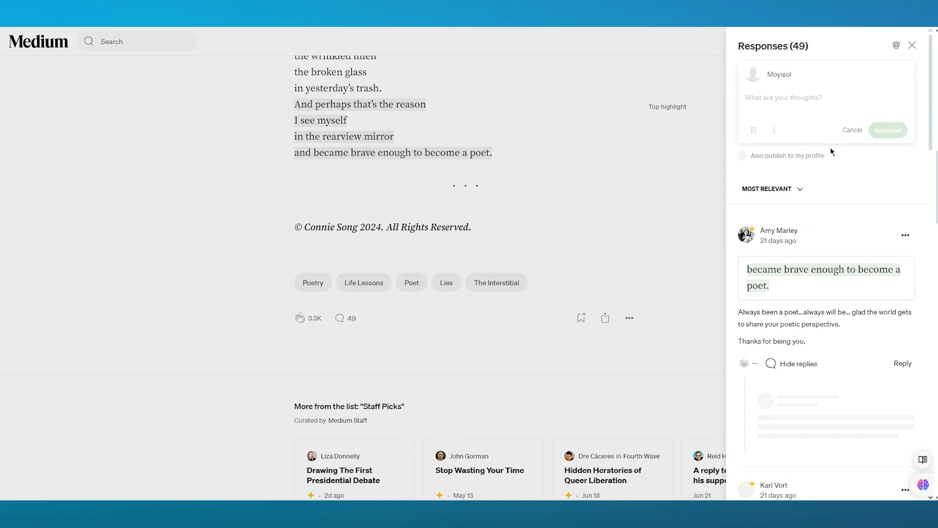
scroll(803, 284, down, 10)
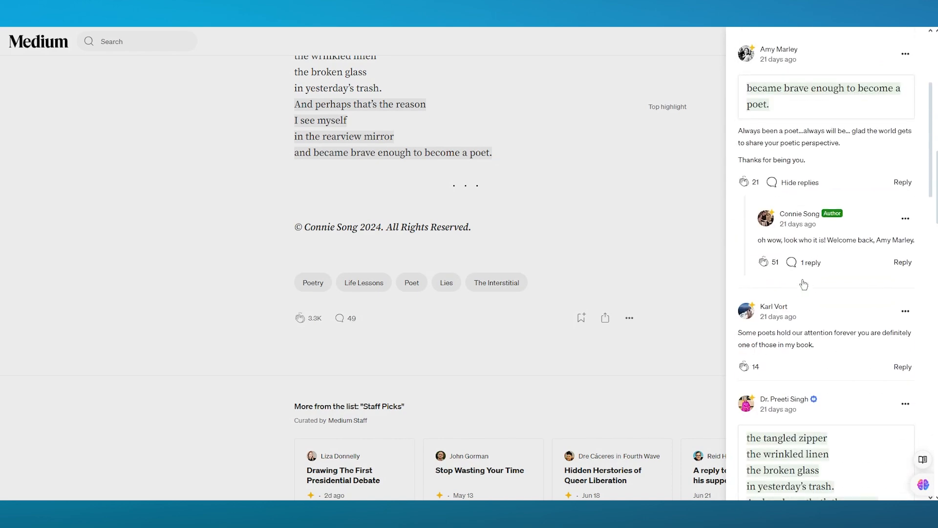
Check the response entry field above the readers' comments, and close the responses to the story.
scroll(777, 257, up, 10)
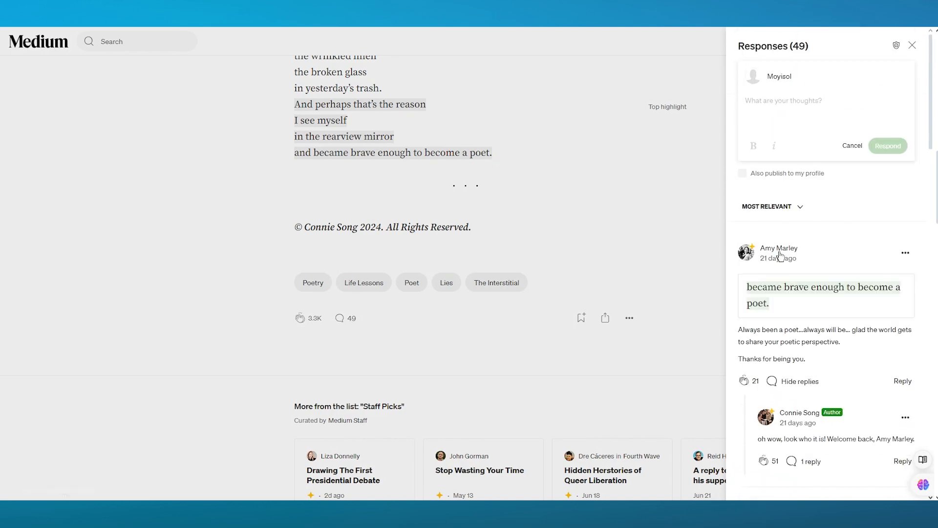
click(799, 102)
click(642, 183)
Highlight the poem's lines from "I was the stutter" through "the tangled zipper".
scroll(349, 213, up, 4)
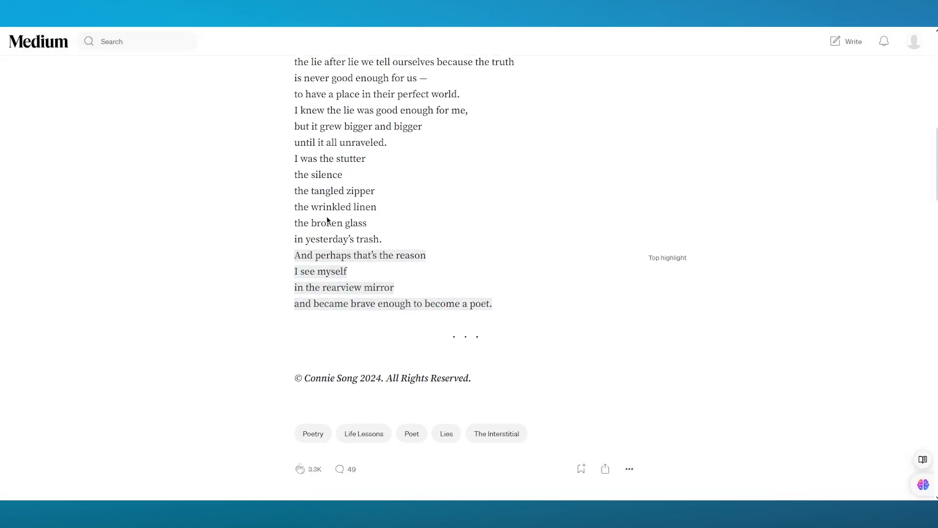
drag(377, 239, 285, 212)
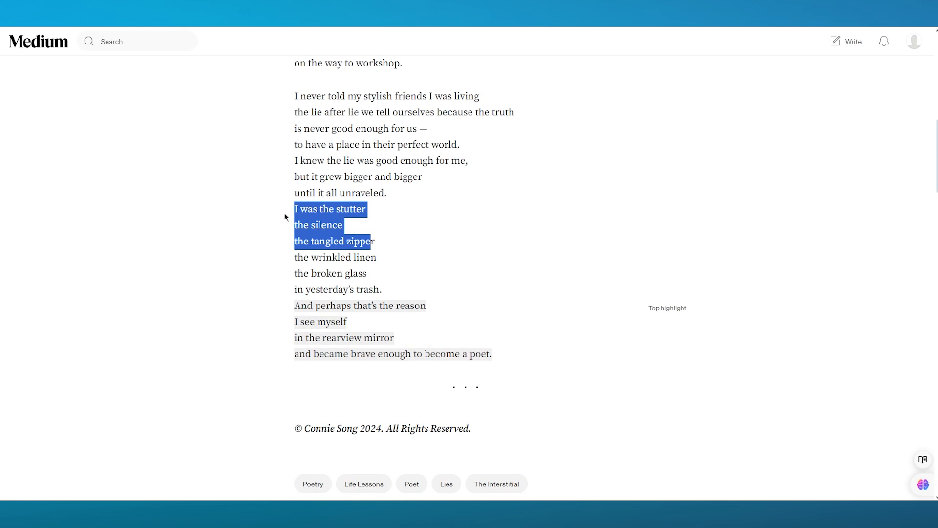
click(400, 222)
drag(377, 242, 285, 216)
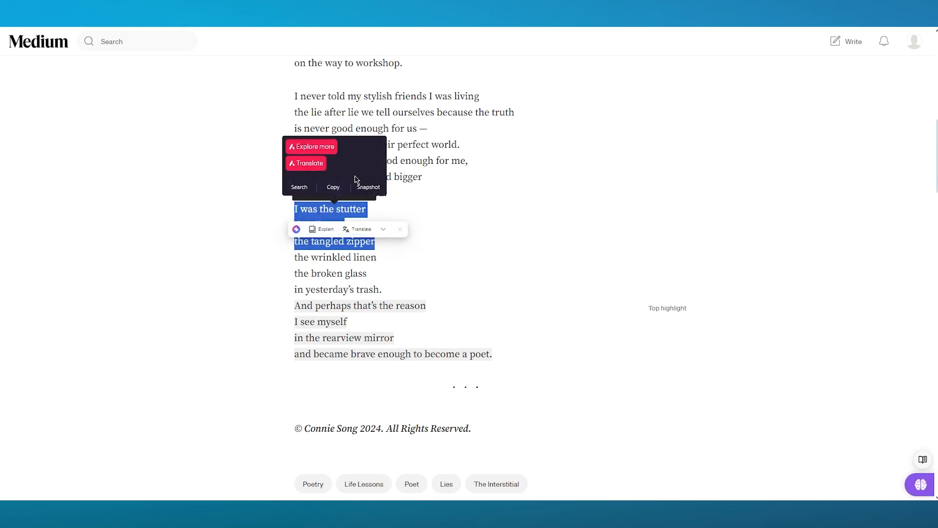
click(337, 207)
drag(371, 241, 293, 206)
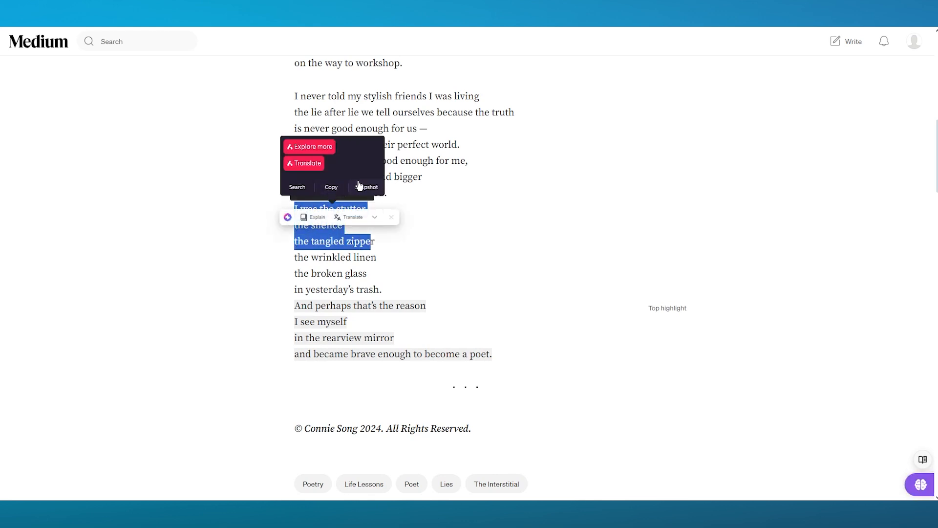
right_click(335, 208)
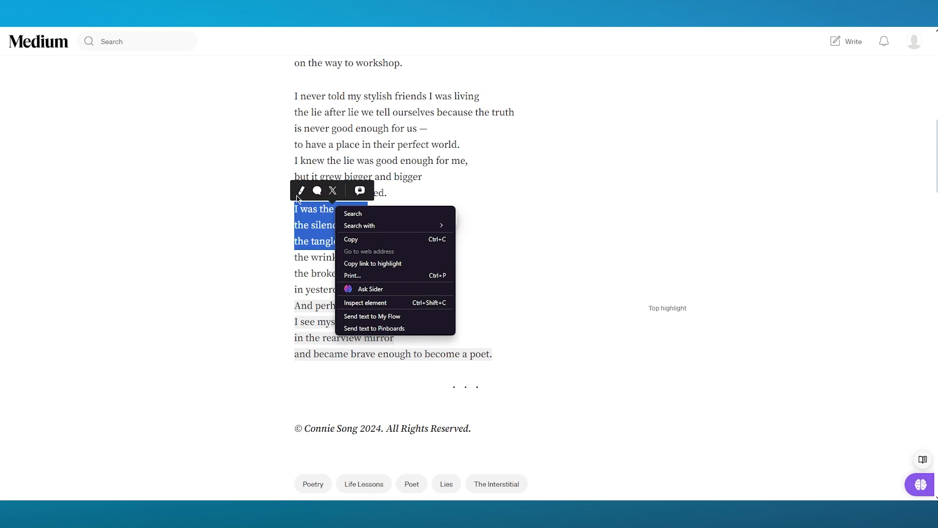
click(318, 191)
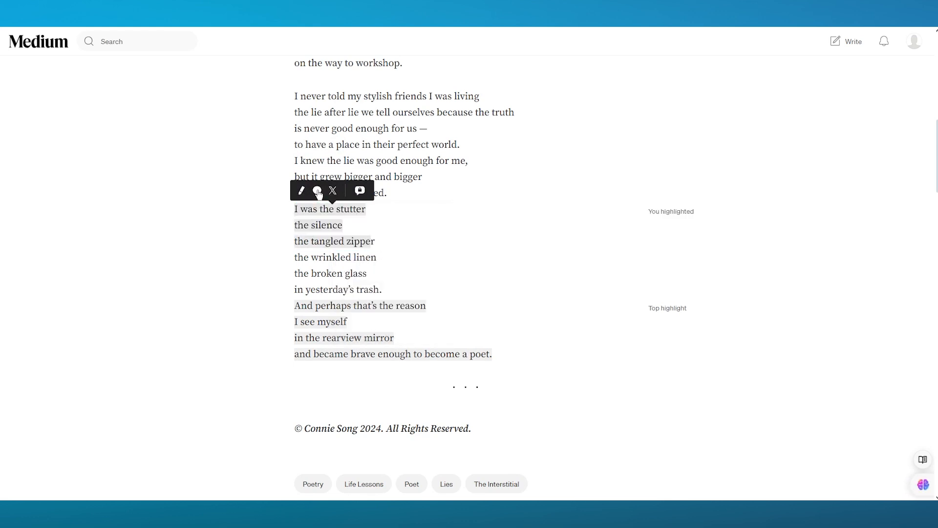
click(318, 193)
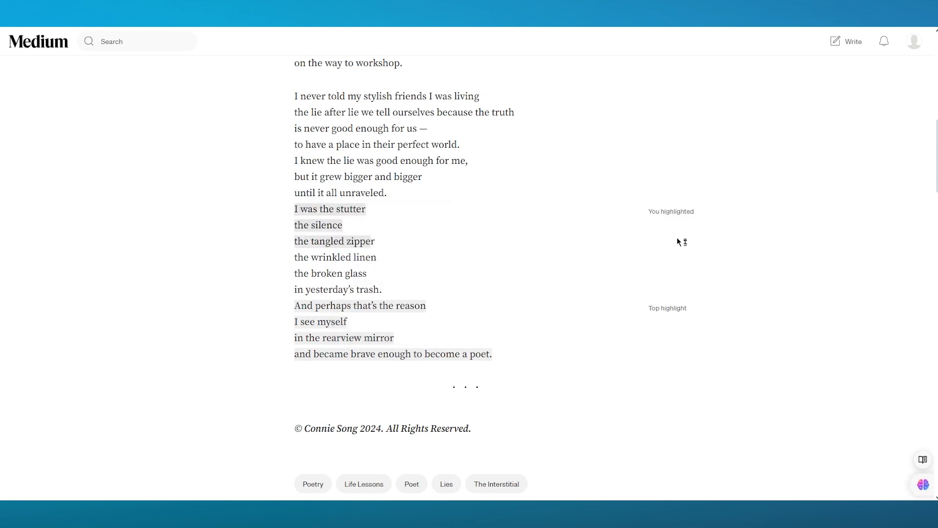
Show the options for the highlighted passage, look over the end of the story, and return to its title.
click(313, 223)
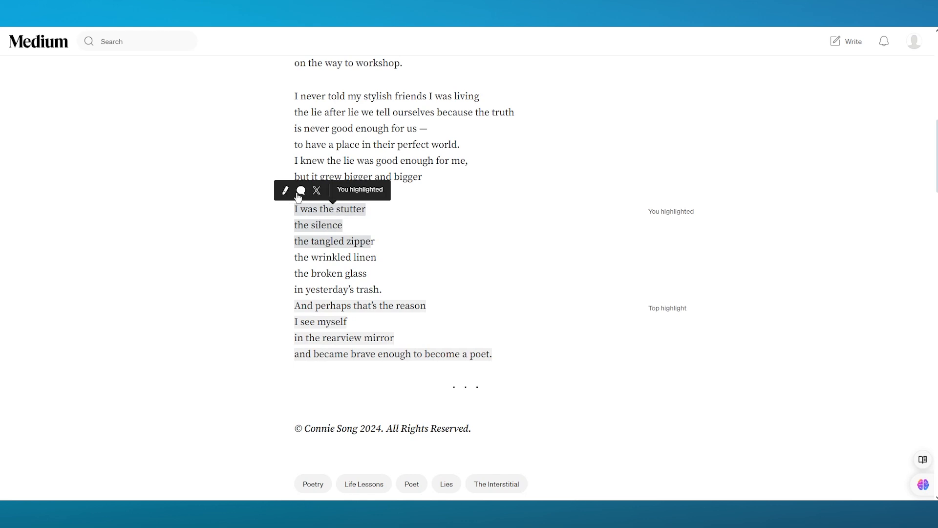
scroll(572, 214, down, 7)
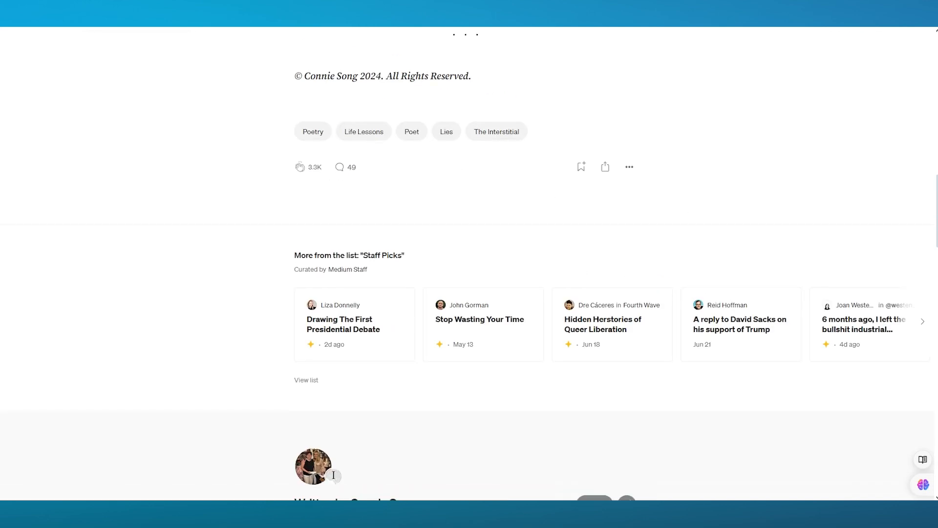
scroll(509, 286, up, 18)
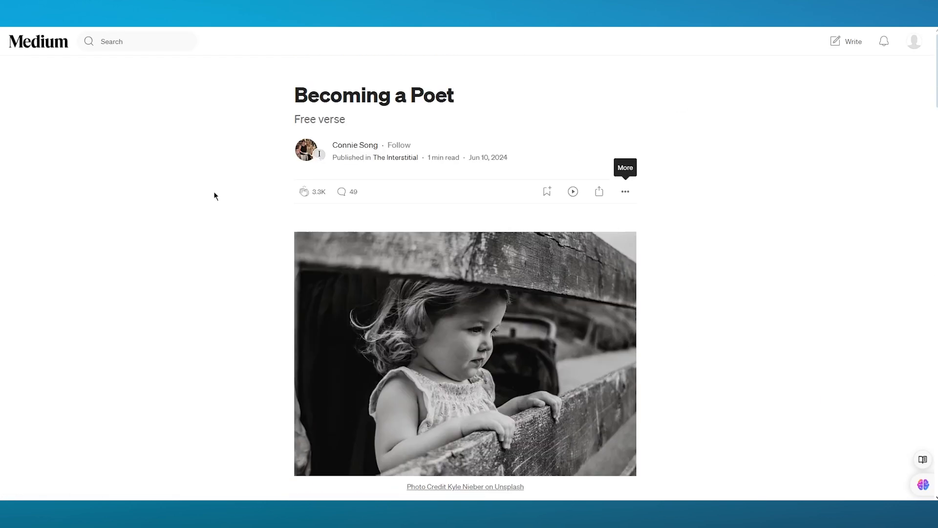